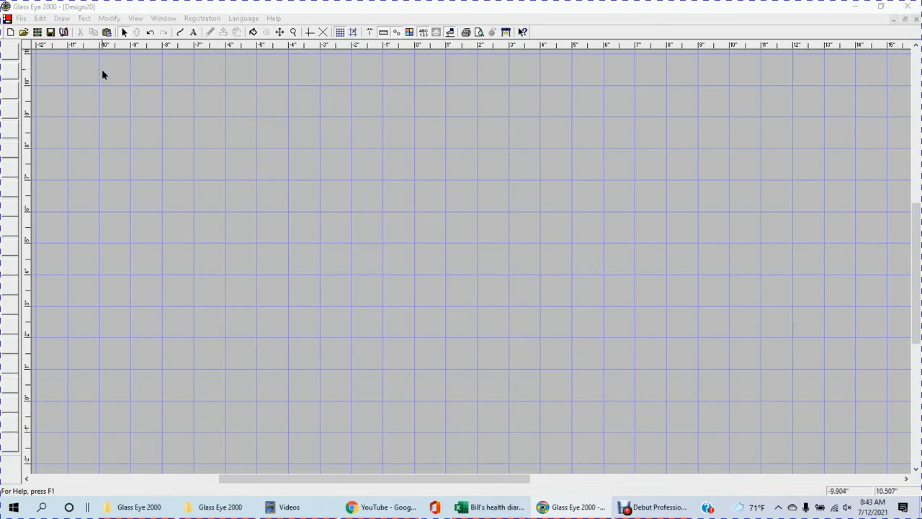
Step: Draw an ellipse about 6.3 inches wide and 4.5 inches high in the upper-left area of the grid
{"action": "left_click", "coordinate": [183, 33]}
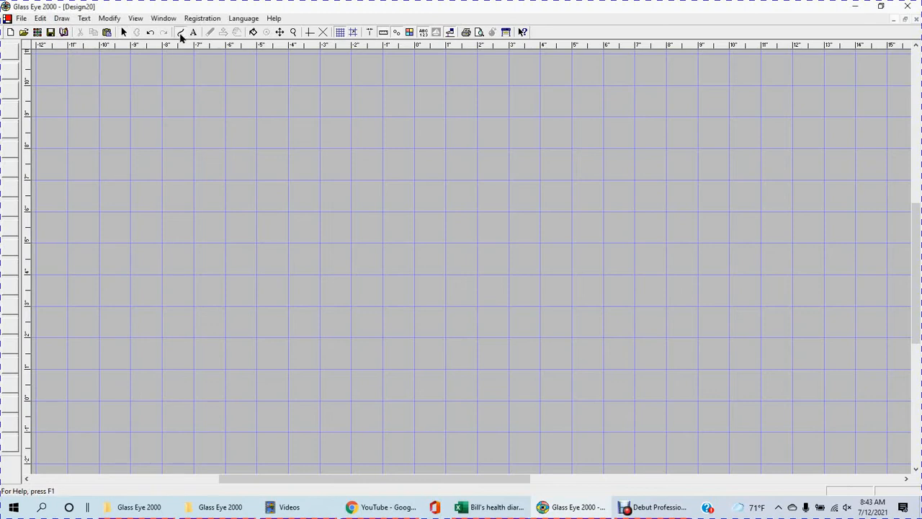
{"action": "left_click", "coordinate": [69, 20]}
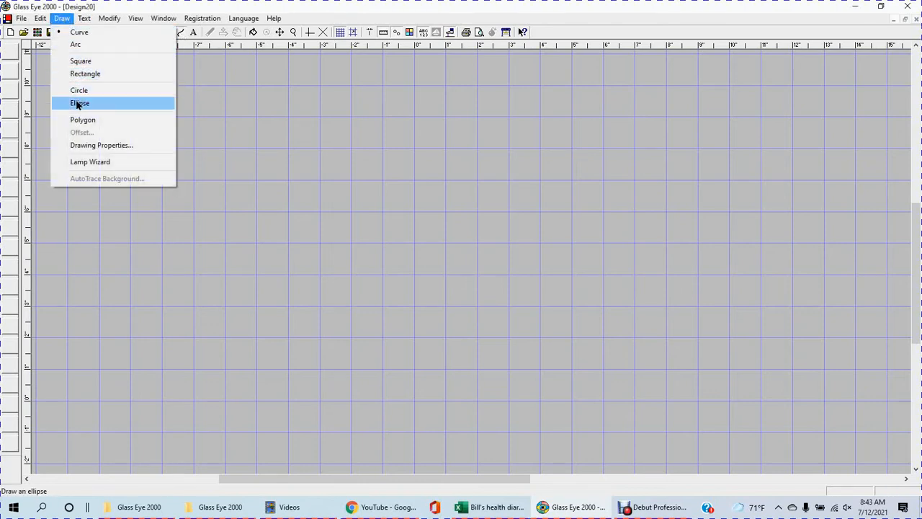
{"action": "left_click", "coordinate": [77, 105]}
{"action": "mouse_move", "coordinate": [180, 146]}
{"action": "left_mouse_down"}
{"action": "mouse_move", "coordinate": [296, 250]}
{"action": "mouse_move", "coordinate": [269, 218]}
{"action": "mouse_move", "coordinate": [282, 214]}
{"action": "left_mouse_up"}
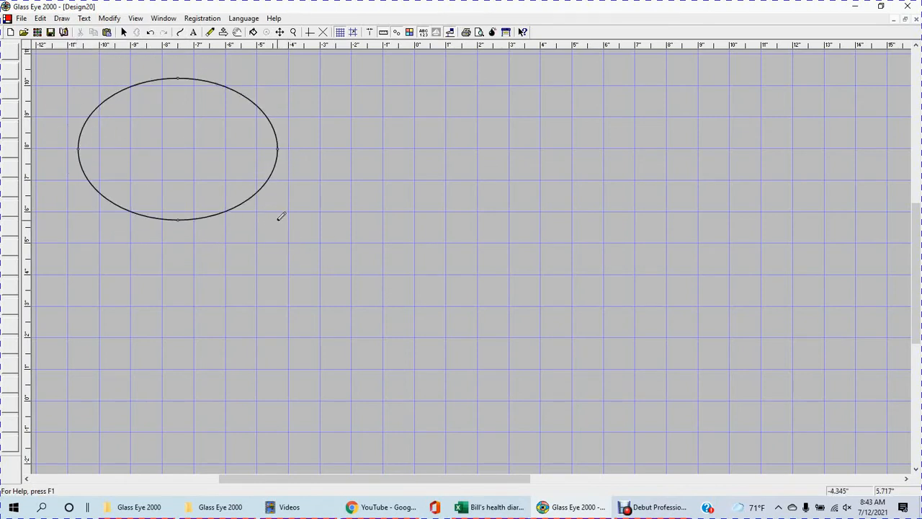
Step: Draw a square about 5 inches per side in the right part of the grid
{"action": "left_click", "coordinate": [61, 18]}
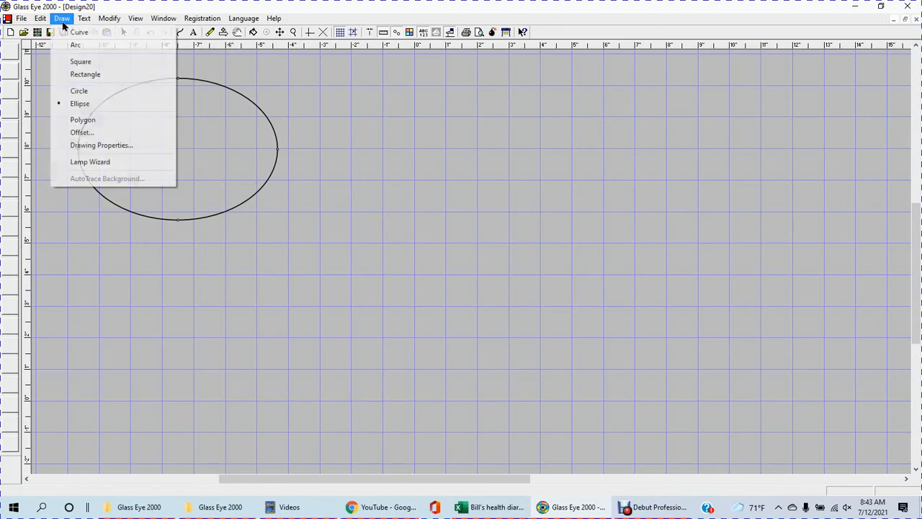
{"action": "left_click", "coordinate": [83, 61]}
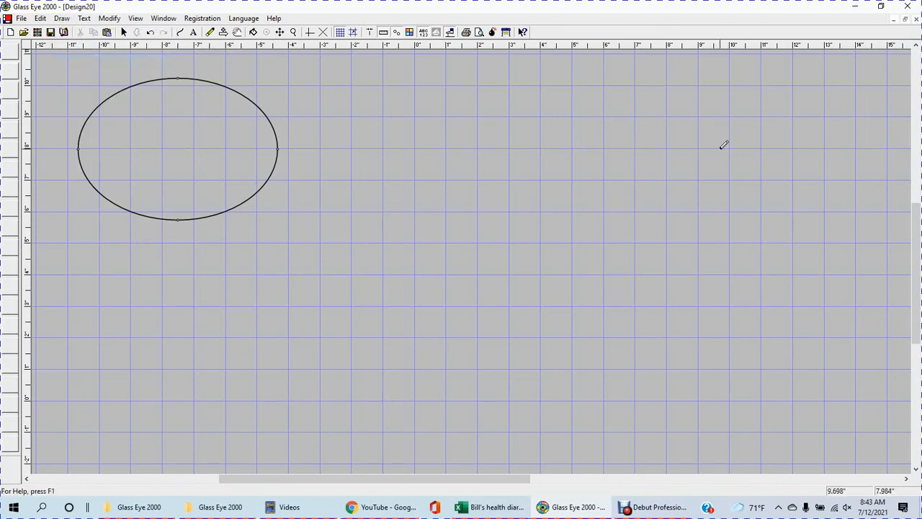
{"action": "left_click_drag", "start_coordinate": [720, 149], "coordinate": [759, 304]}
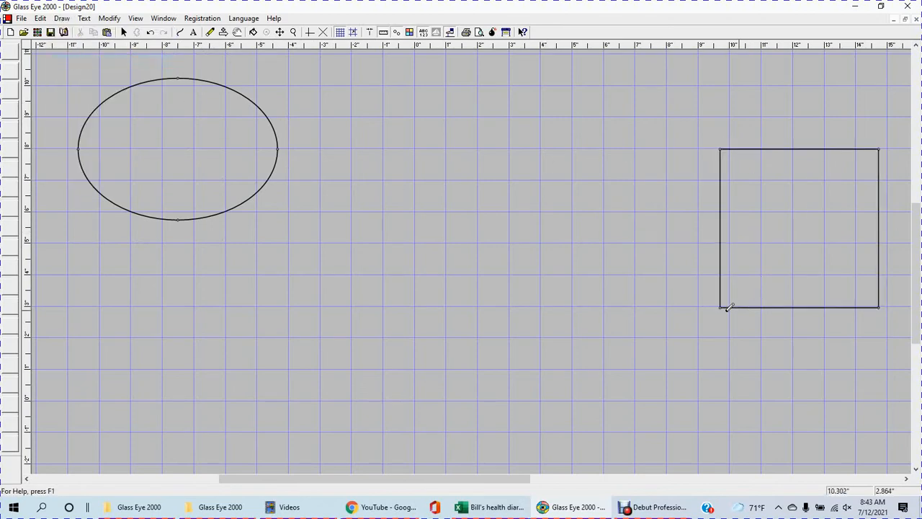
Step: Draw a circle about 5.3 inches in diameter between the ellipse and the square
{"action": "left_click", "coordinate": [40, 18]}
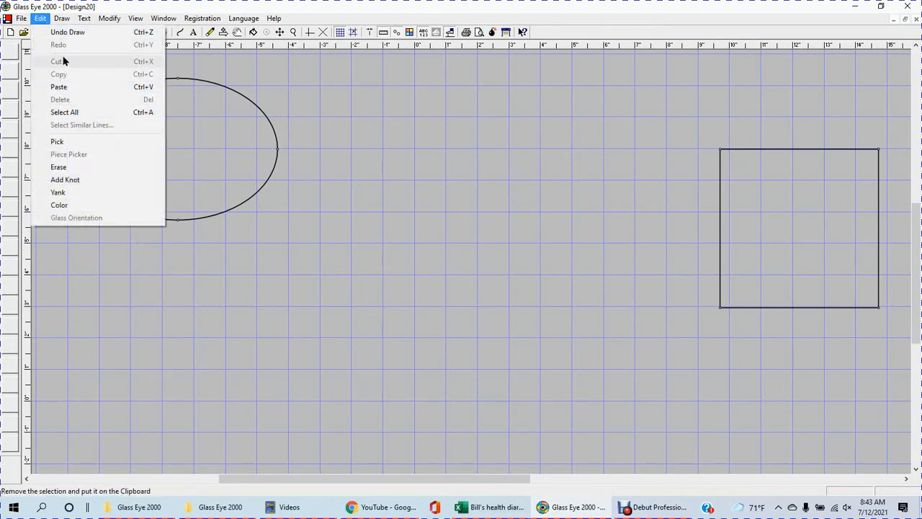
{"action": "mouse_move", "coordinate": [62, 19]}
{"action": "left_click", "coordinate": [79, 90]}
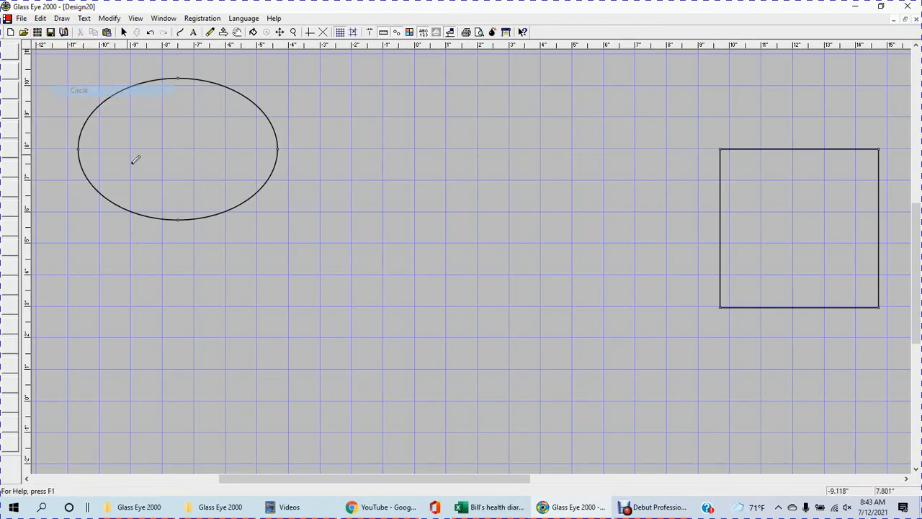
{"action": "left_click_drag", "start_coordinate": [391, 292], "coordinate": [434, 363]}
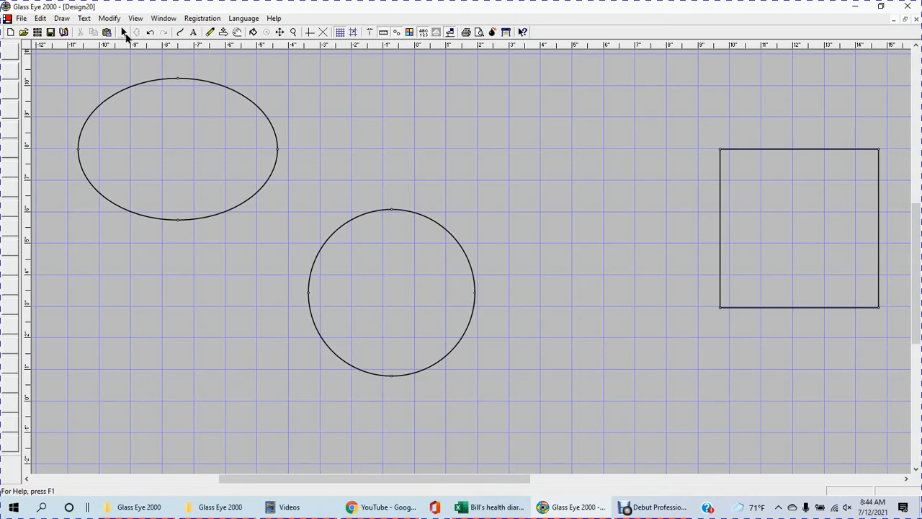
Step: Erase all segments of the ellipse one after another with the Erase tool
{"action": "left_click", "coordinate": [252, 105]}
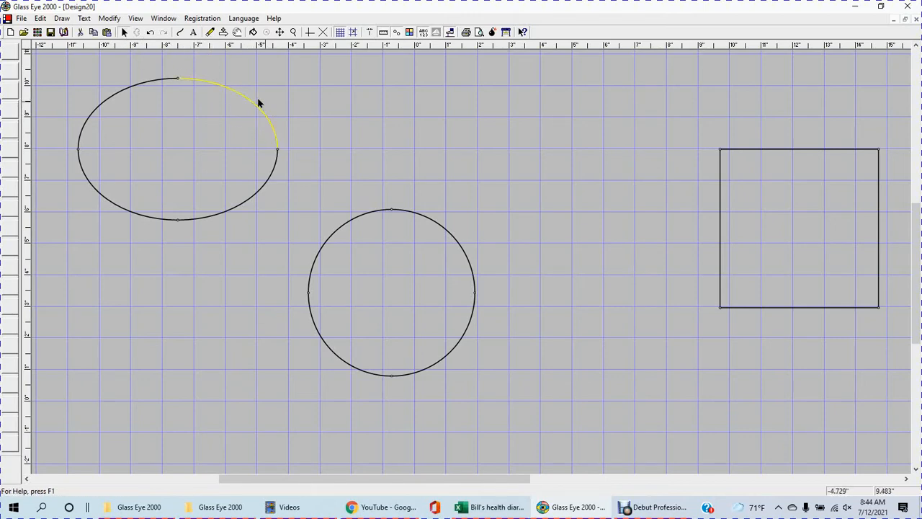
{"action": "left_click", "coordinate": [212, 34]}
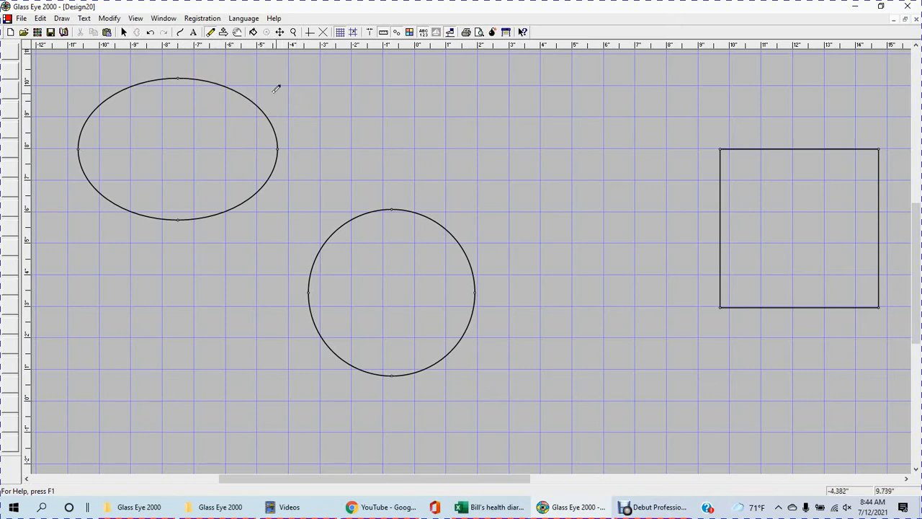
{"action": "left_click", "coordinate": [180, 77]}
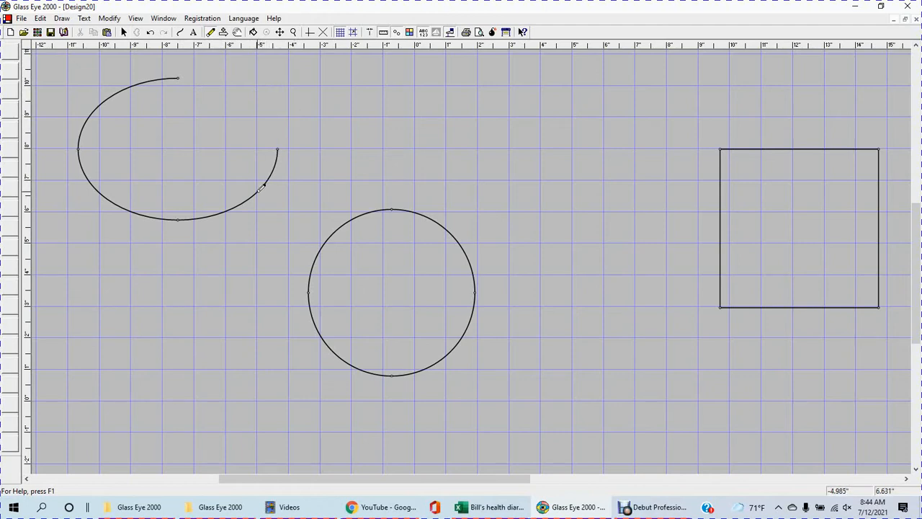
{"action": "left_click", "coordinate": [262, 186]}
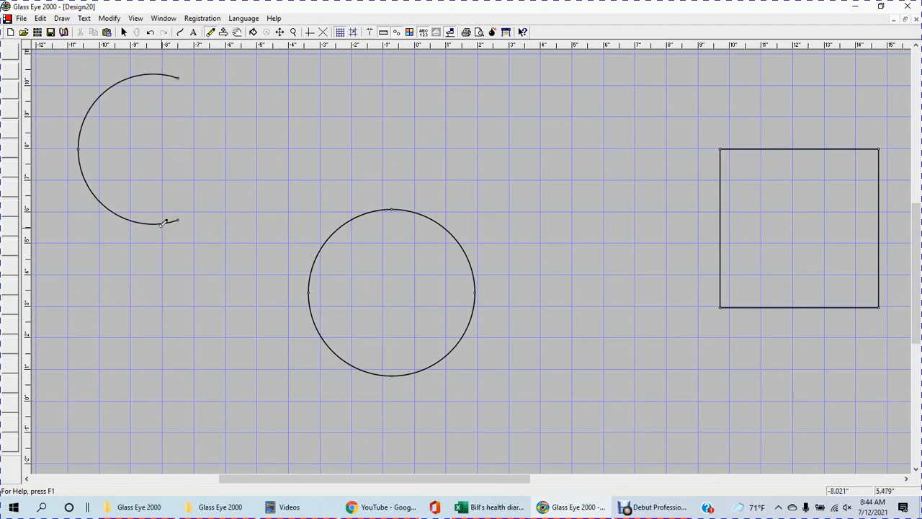
{"action": "left_click", "coordinate": [144, 216]}
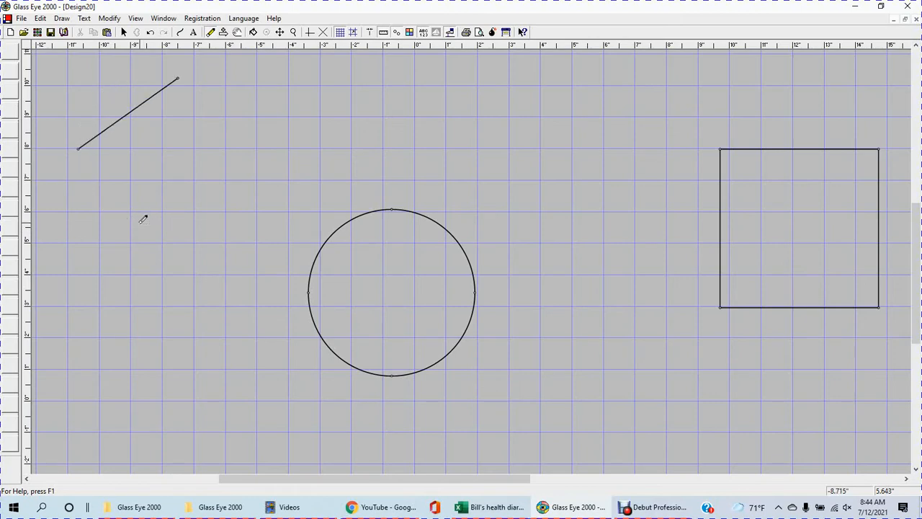
{"action": "left_click", "coordinate": [132, 112]}
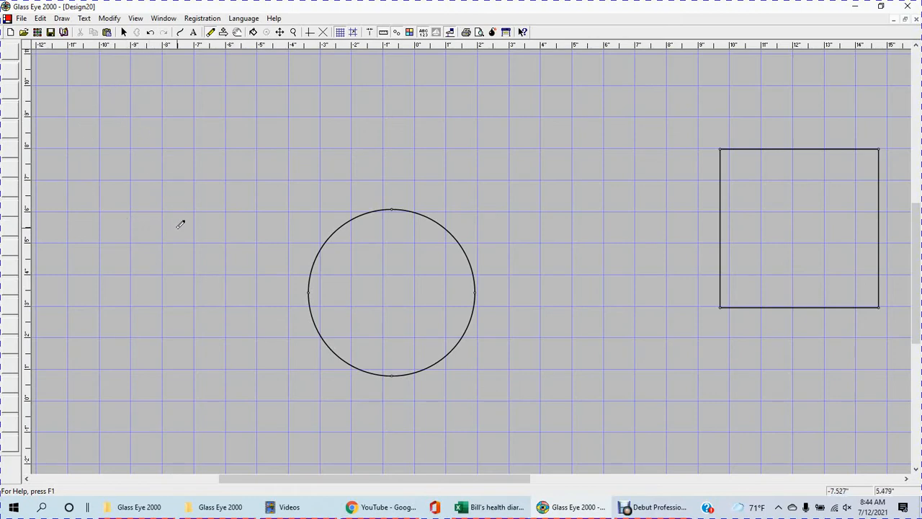
Step: Erase the circle segment by segment so that only the square is left in the design
{"action": "left_click", "coordinate": [456, 233]}
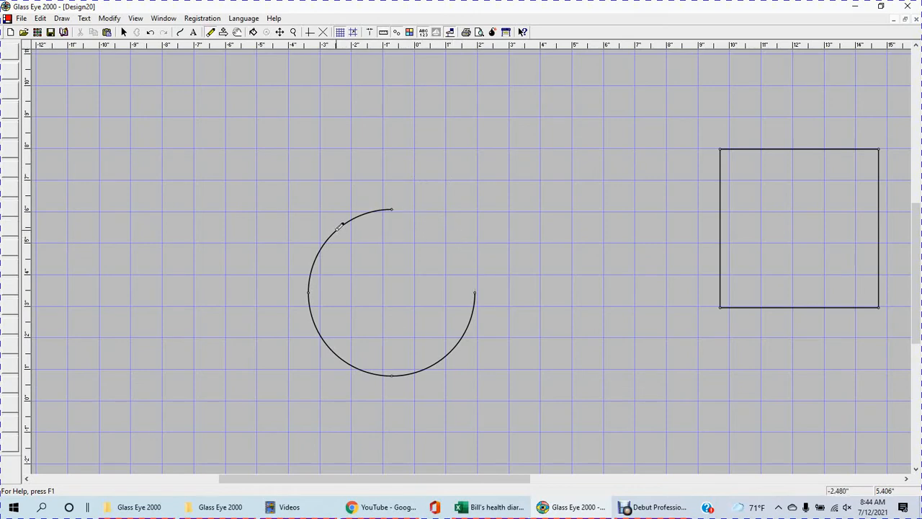
{"action": "left_click", "coordinate": [340, 226]}
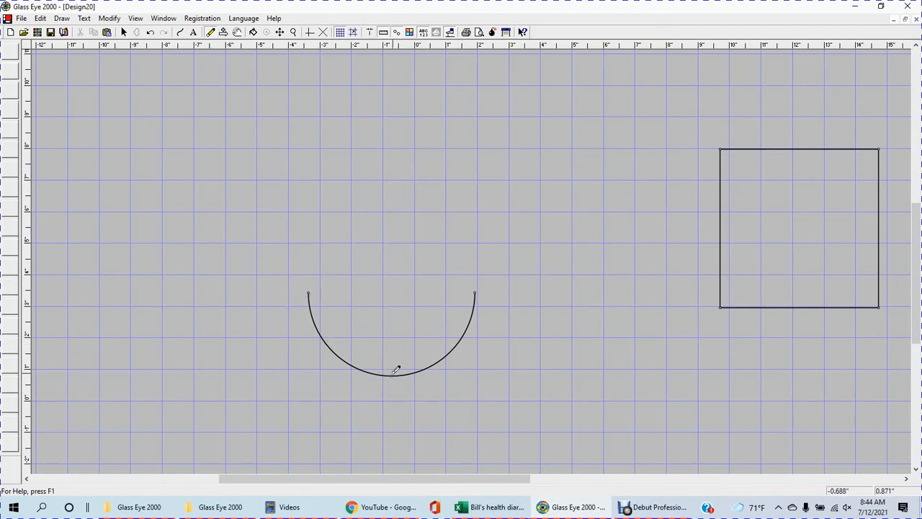
{"action": "left_click", "coordinate": [335, 350]}
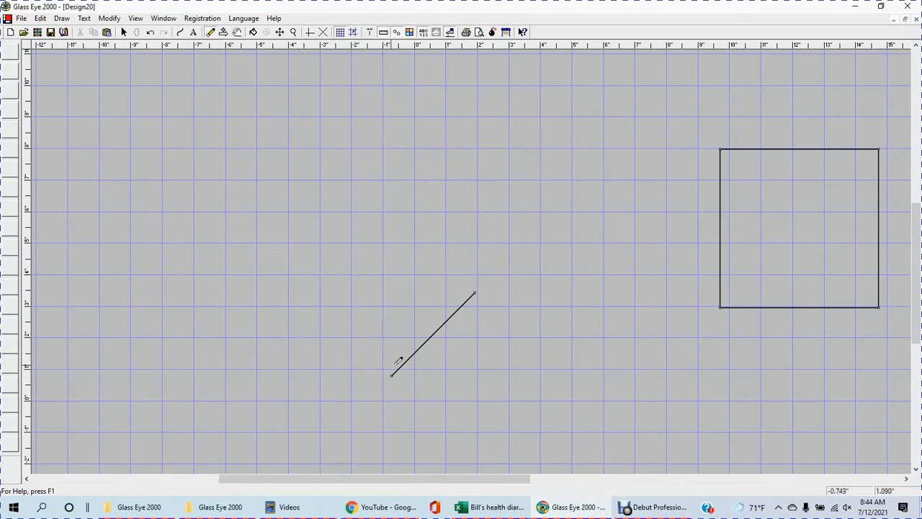
{"action": "left_click", "coordinate": [435, 329]}
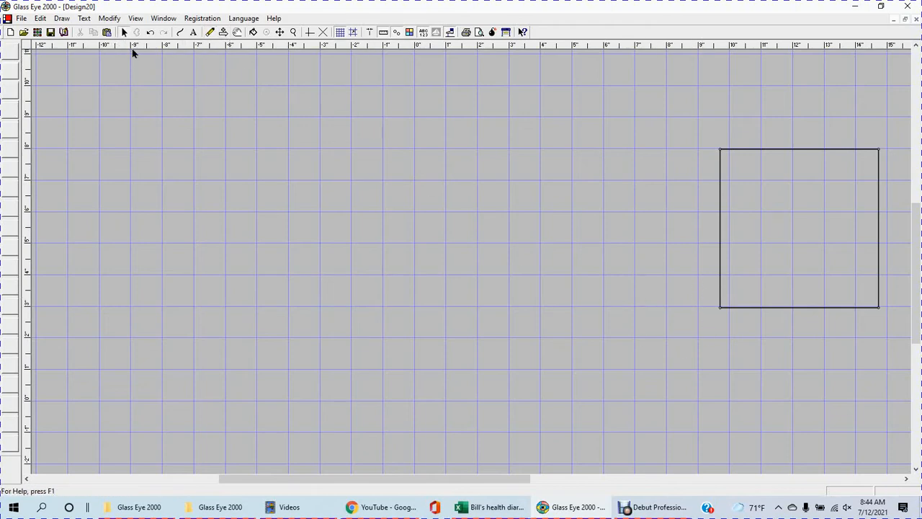
Step: Move the whole square to the middle of the grid and add a knot near the midpoint of each side
{"action": "left_click_drag", "start_coordinate": [767, 343], "coordinate": [886, 358]}
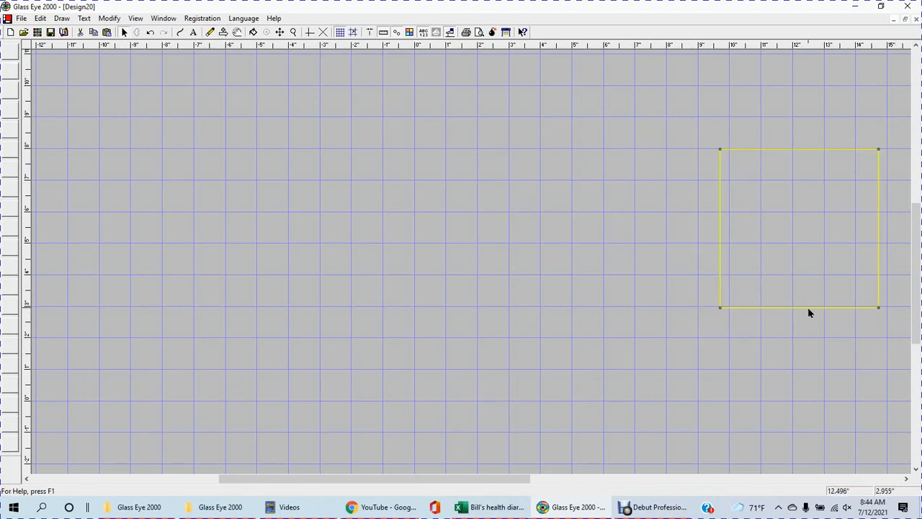
{"action": "left_click_drag", "start_coordinate": [808, 308], "coordinate": [435, 347]}
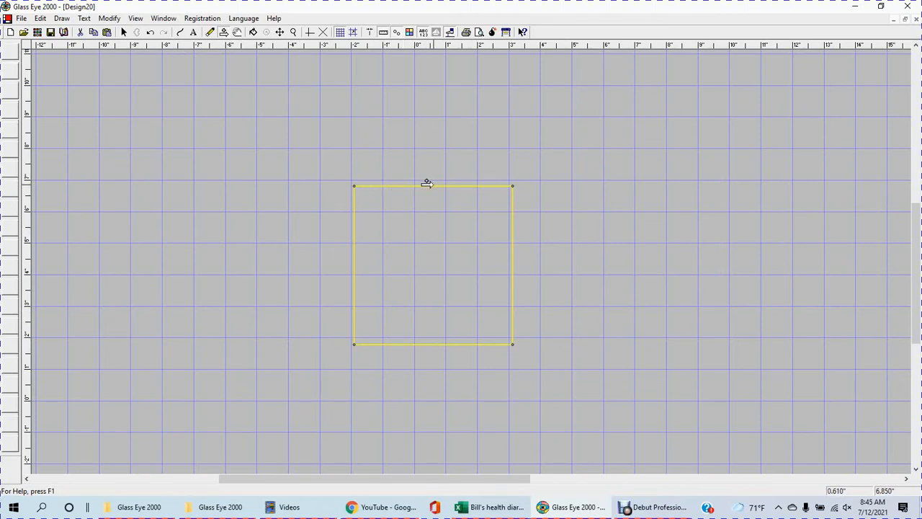
{"action": "left_click", "coordinate": [428, 344]}
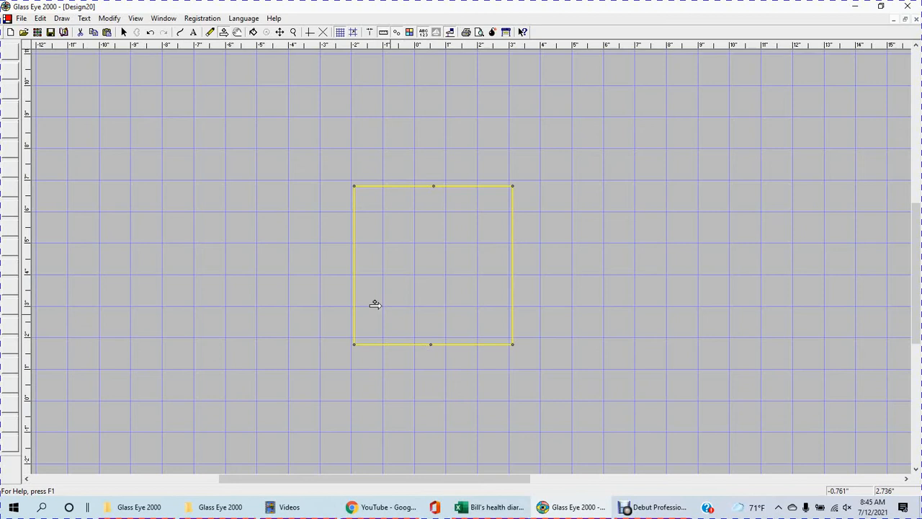
{"action": "left_click", "coordinate": [347, 267]}
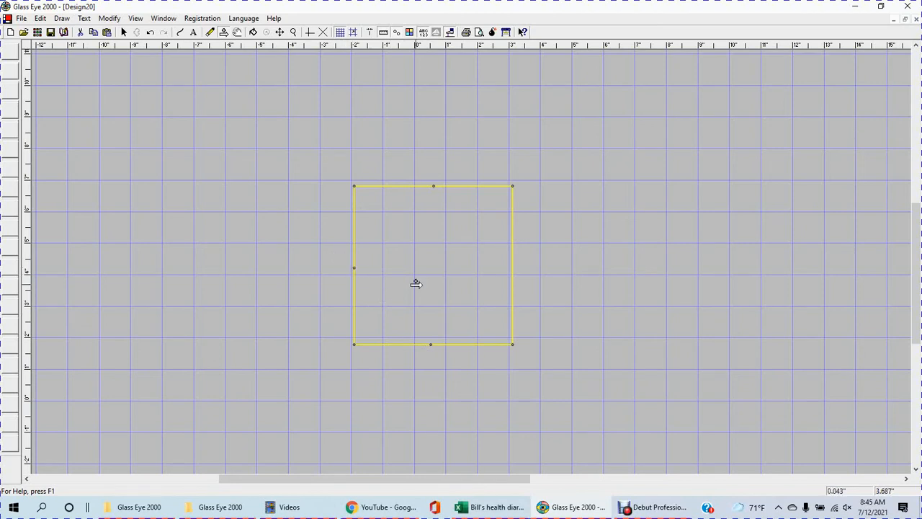
{"action": "left_click", "coordinate": [504, 261]}
Step: Draw a closed diamond inside the square by connecting the four side knots with straight lines
{"action": "left_click", "coordinate": [180, 33]}
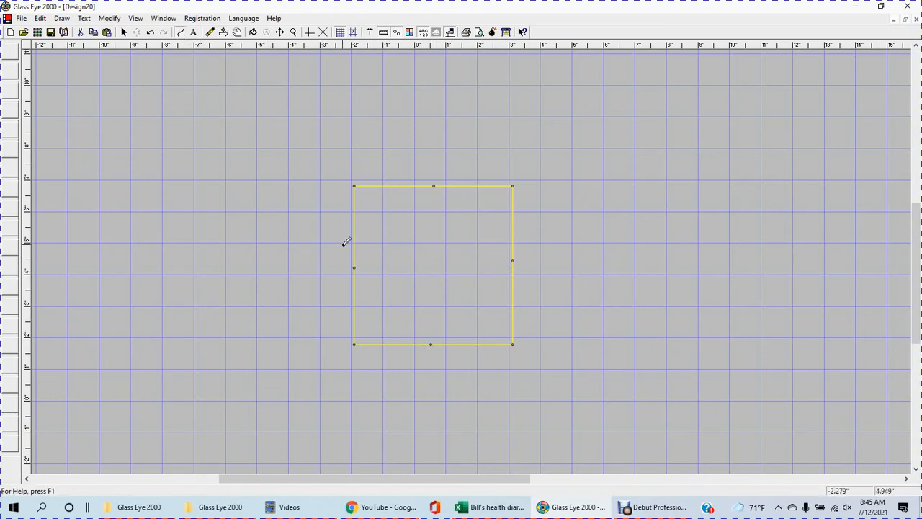
{"action": "left_click_drag", "start_coordinate": [355, 266], "coordinate": [437, 182]}
{"action": "left_click", "coordinate": [435, 184]}
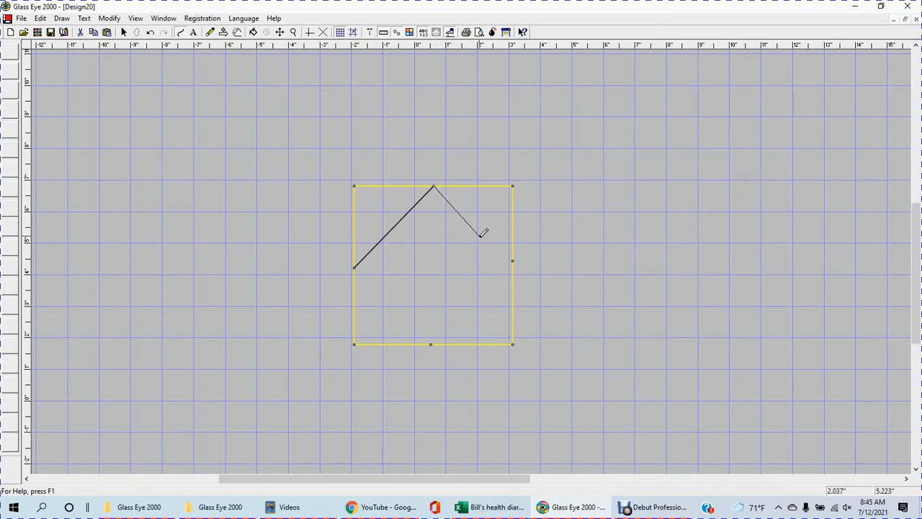
{"action": "left_click", "coordinate": [512, 260]}
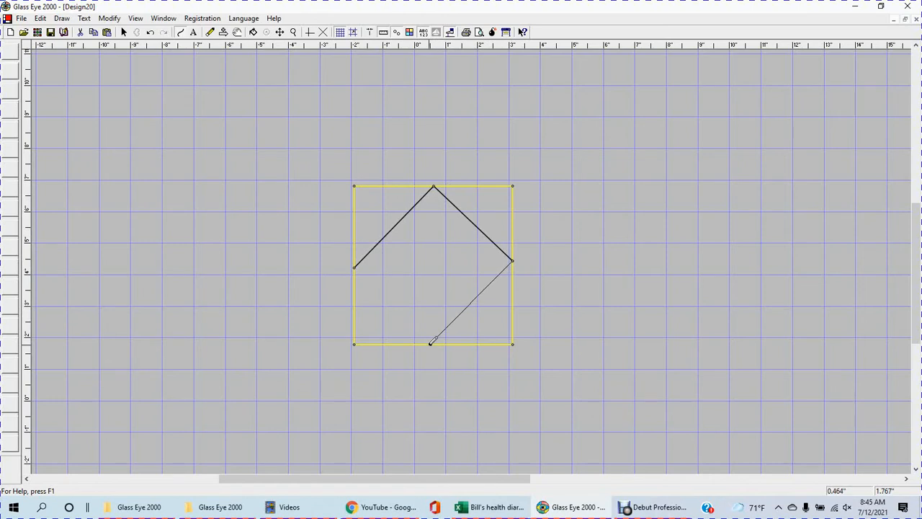
{"action": "left_click", "coordinate": [431, 344]}
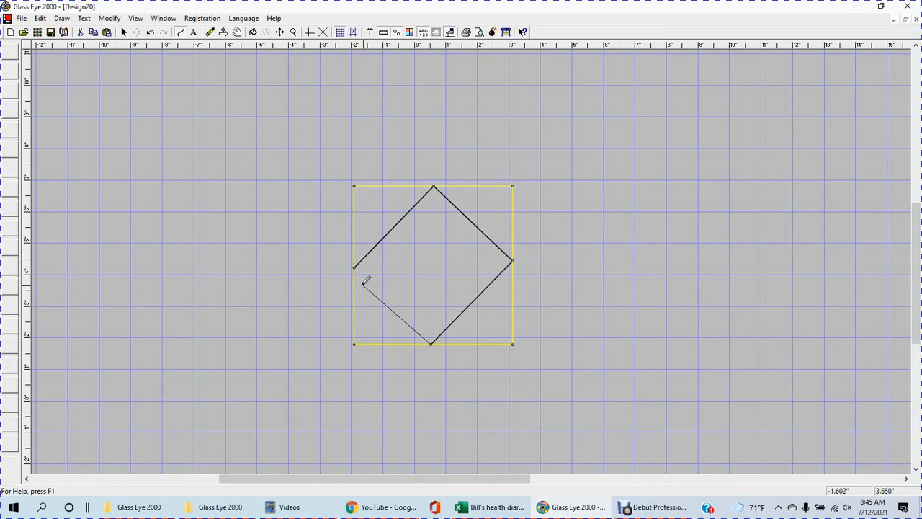
{"action": "left_click", "coordinate": [354, 266]}
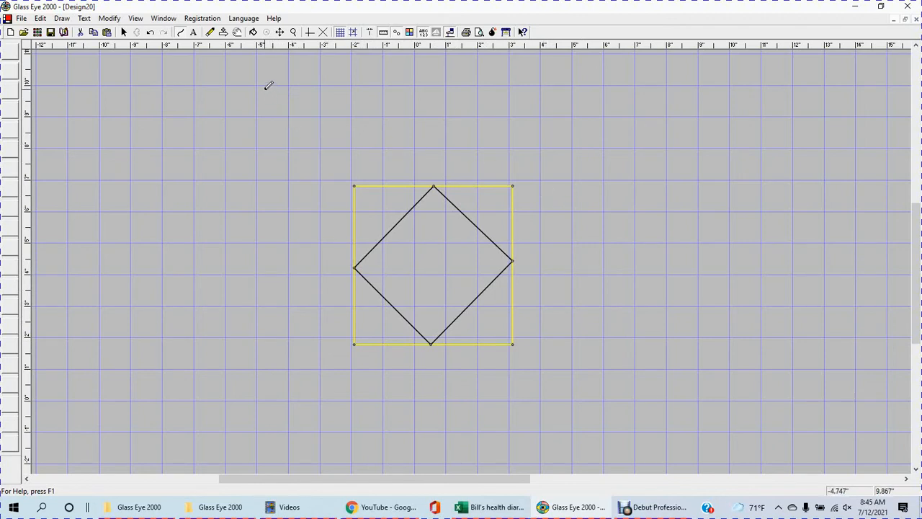
Step: Yank the diamond's upper-left line, the right half of the square's top edge and the bottom edge's right half away from their knots
{"action": "left_click", "coordinate": [237, 32]}
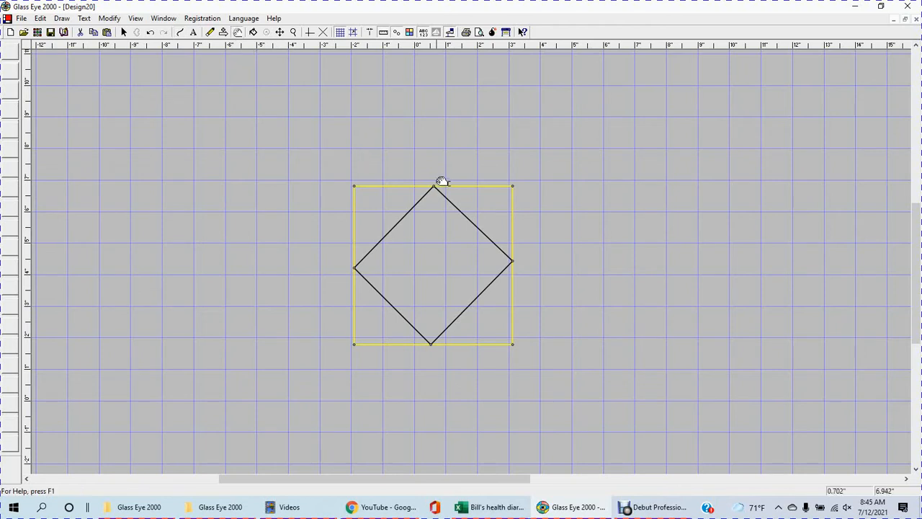
{"action": "left_click_drag", "start_coordinate": [437, 187], "coordinate": [396, 121]}
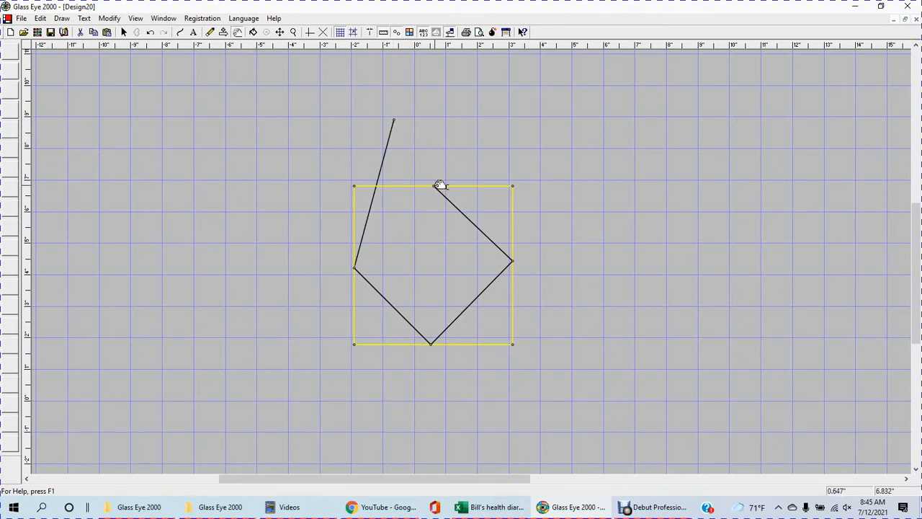
{"action": "left_click_drag", "start_coordinate": [438, 185], "coordinate": [477, 134]}
{"action": "left_click_drag", "start_coordinate": [516, 343], "coordinate": [350, 380]}
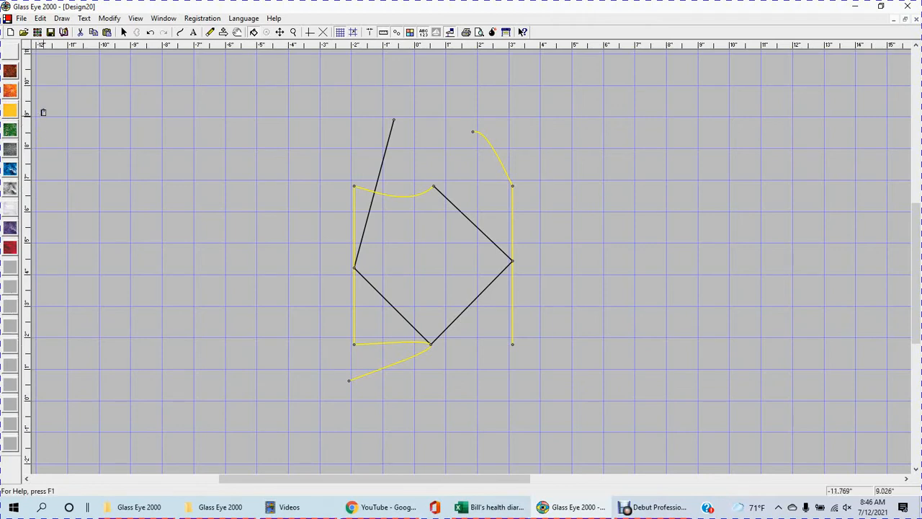
Step: Open the first palette colour for editing and filter the glass list by the keyword "cathedral"
{"action": "double_click", "coordinate": [13, 77]}
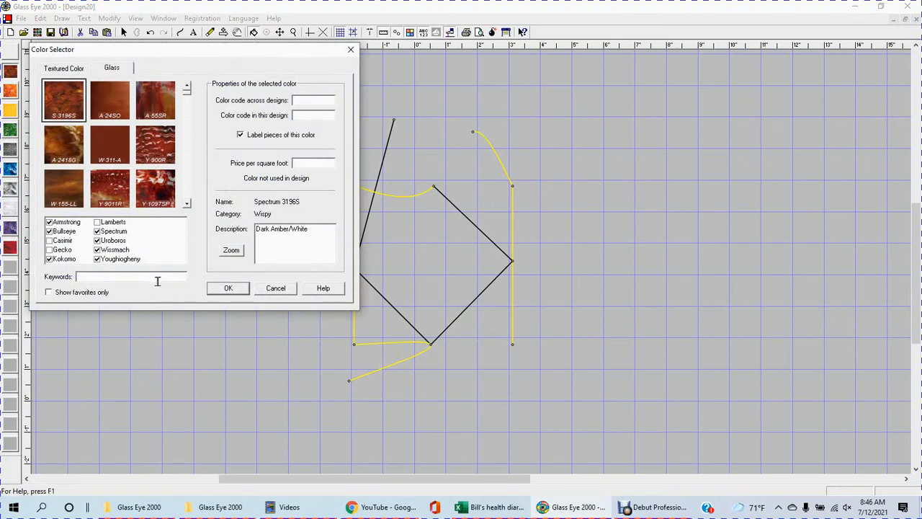
{"action": "type", "text": "cathedral"}
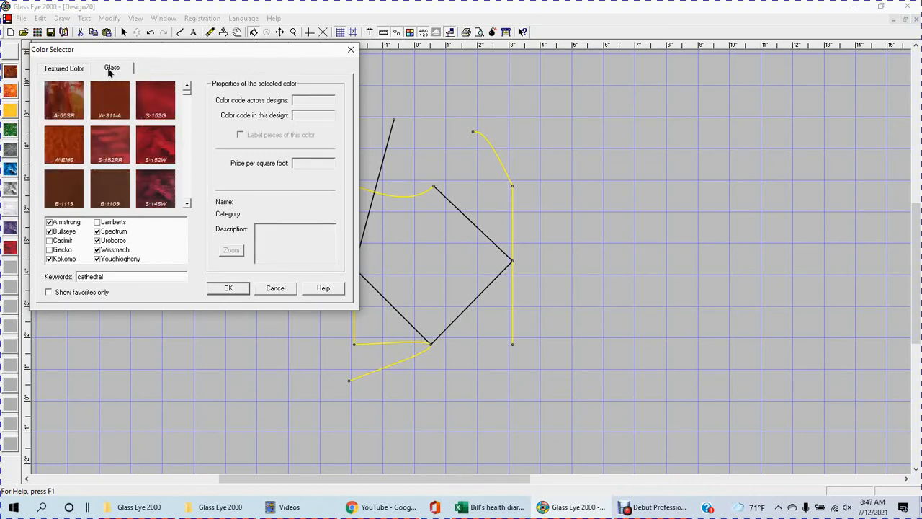
Step: Choose a bright green yellow (hue 63, saturation 234, luminance 149) as the textured colour and list the closest matching cathedral glass
{"action": "left_click", "coordinate": [69, 70]}
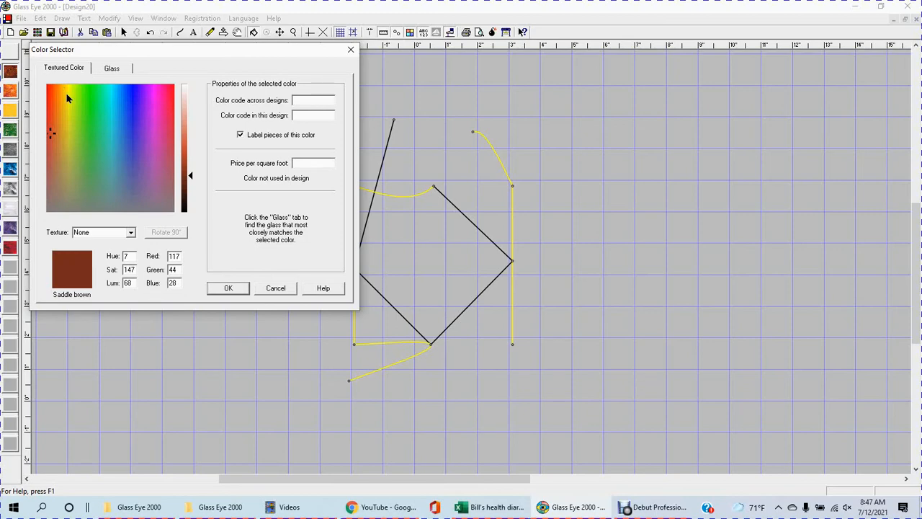
{"action": "left_click", "coordinate": [81, 88]}
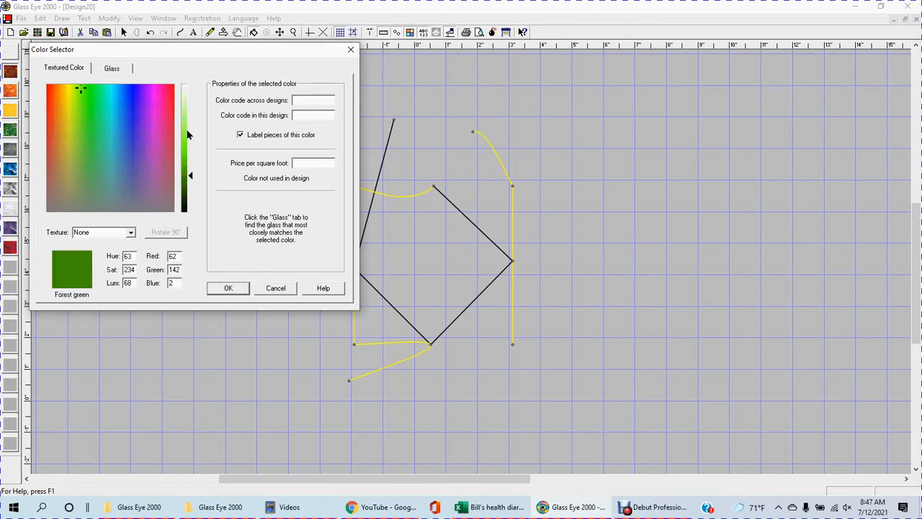
{"action": "left_click", "coordinate": [185, 138]}
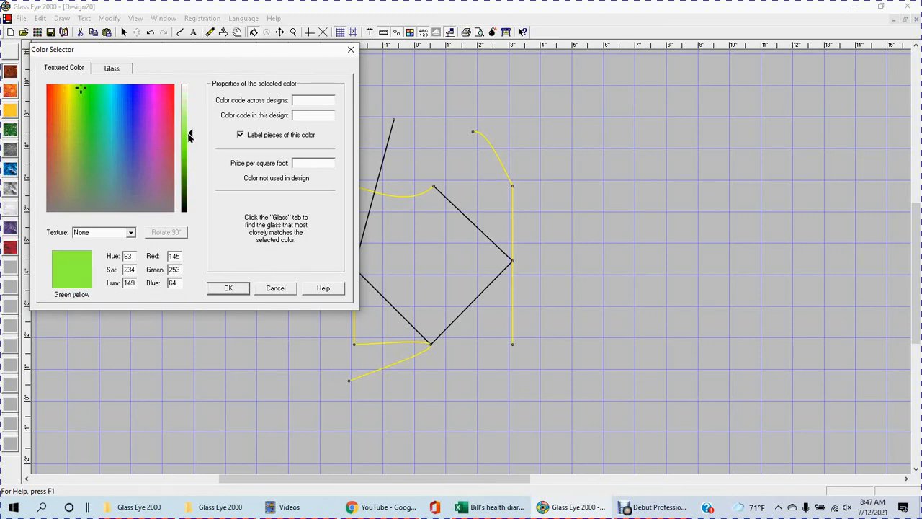
{"action": "left_click", "coordinate": [126, 70]}
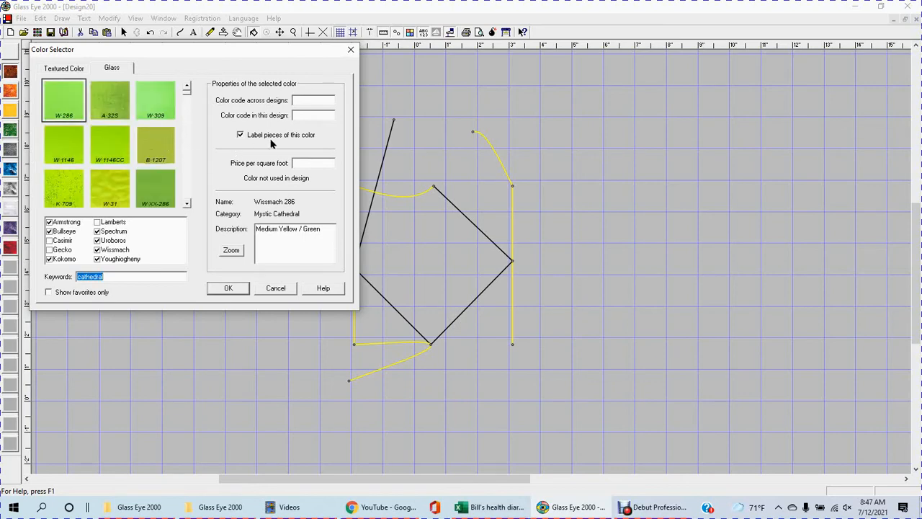
Step: Assign the colour code A in this design to the Wissmach 286 glass and fill the large central piece with it
{"action": "left_click", "coordinate": [302, 115]}
{"action": "type", "text": "A"}
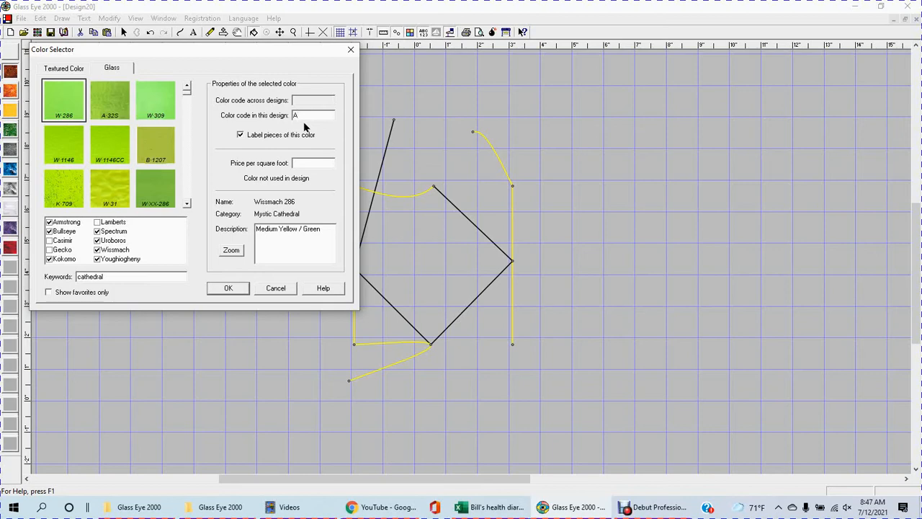
{"action": "left_click", "coordinate": [229, 288]}
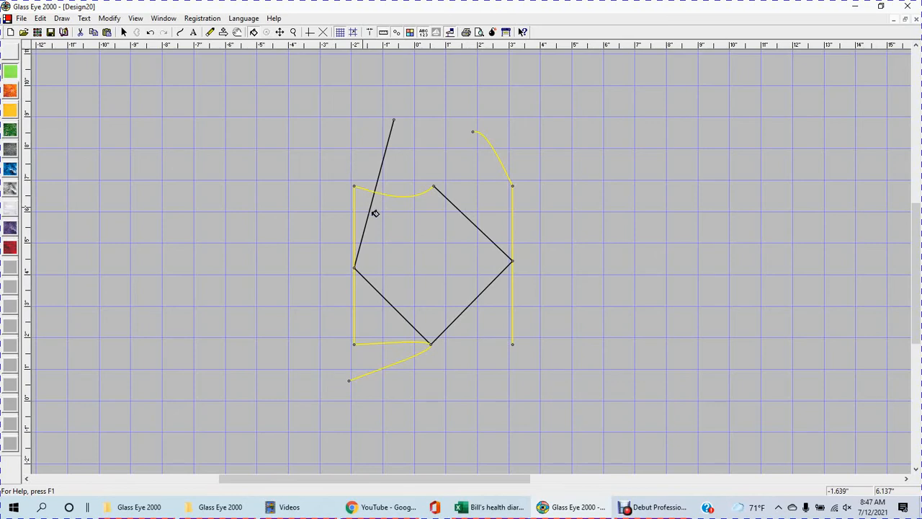
{"action": "left_click", "coordinate": [374, 213]}
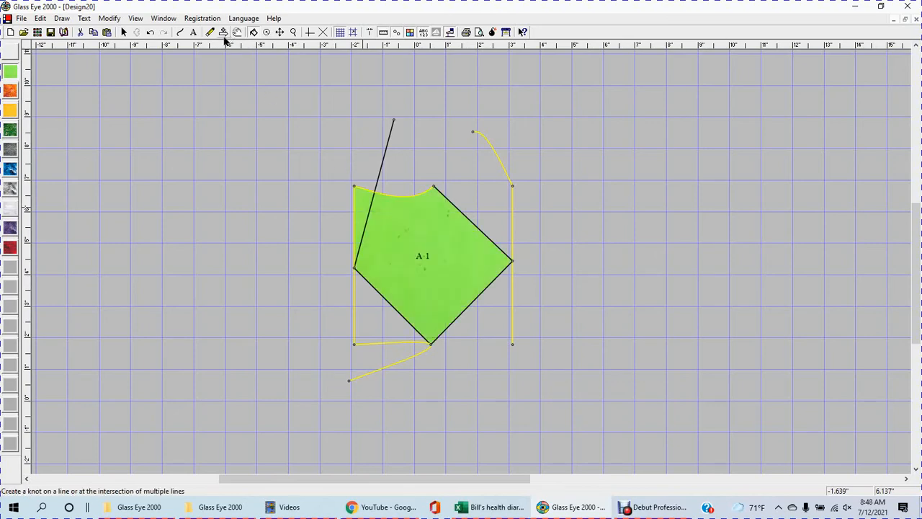
Step: Add a knot where the slanted black line crosses the curved top edge, and fill the upper-left and lower-left corner pieces with green glass
{"action": "left_click", "coordinate": [223, 33]}
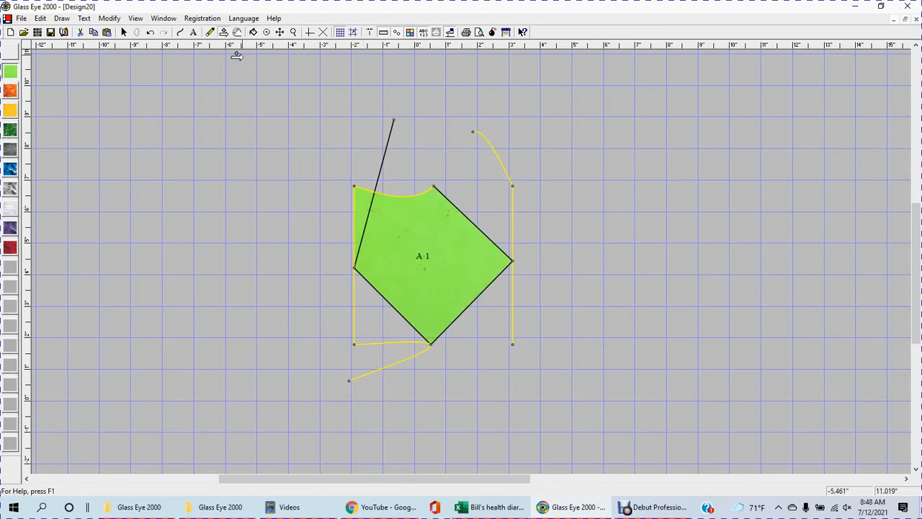
{"action": "left_click", "coordinate": [373, 192]}
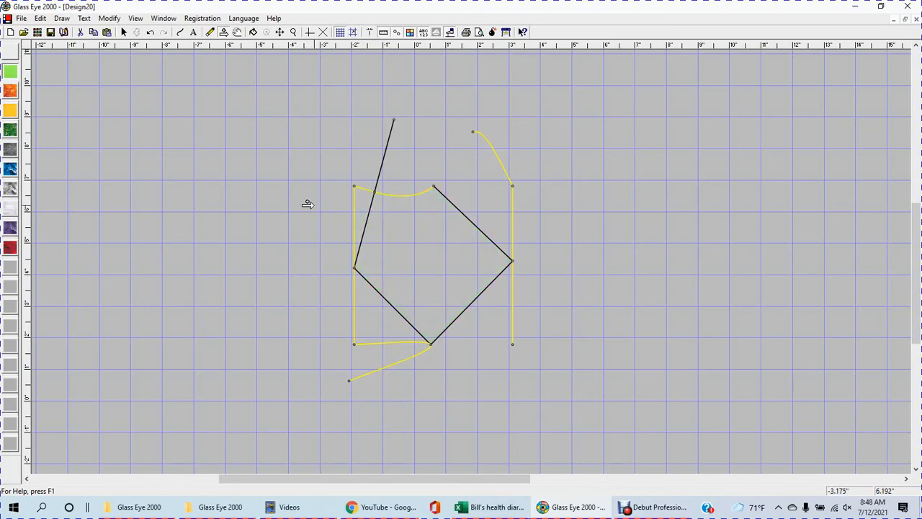
{"action": "left_click", "coordinate": [12, 72]}
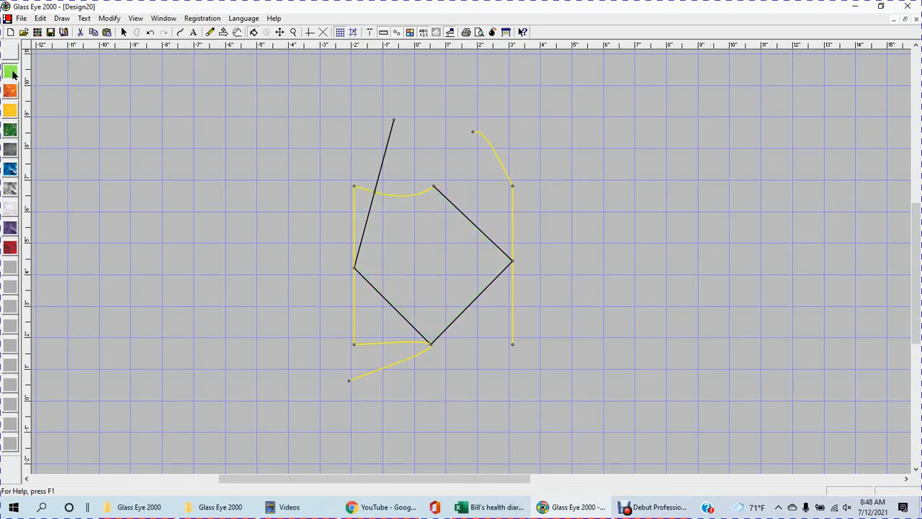
{"action": "left_click", "coordinate": [362, 199]}
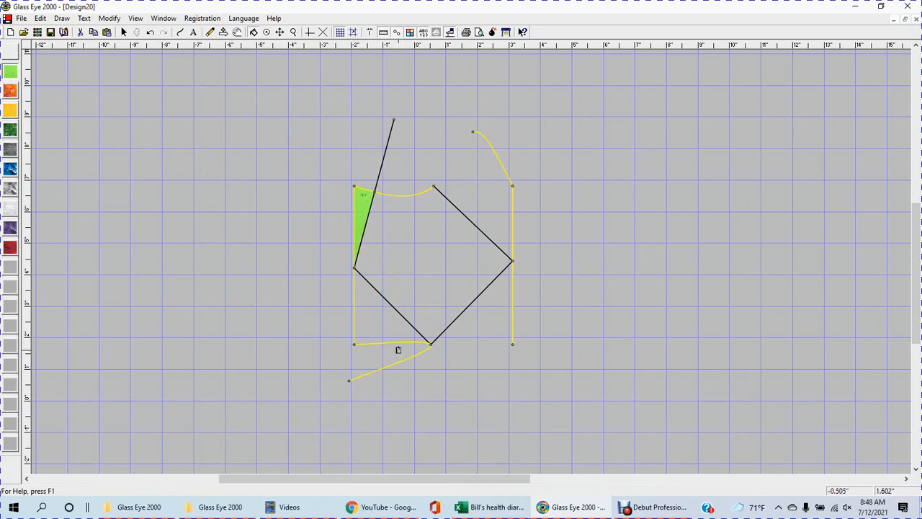
{"action": "left_click", "coordinate": [382, 315]}
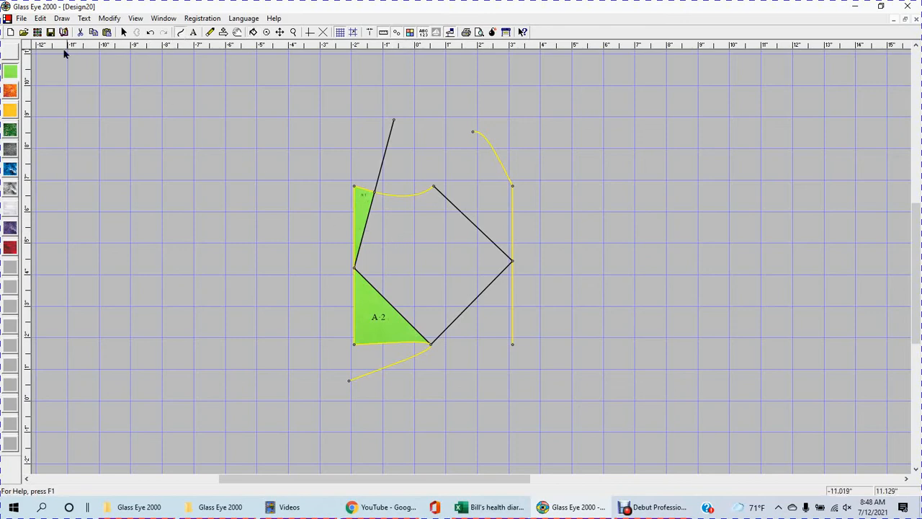
Step: Draw a circle about 6.4 inches in diameter overlapping the diamond's right half and the square's right edge
{"action": "left_click", "coordinate": [64, 19]}
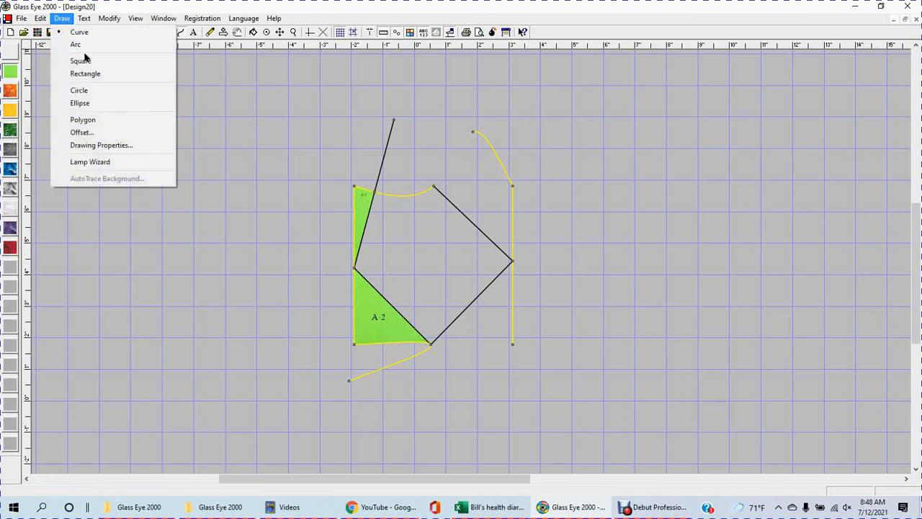
{"action": "left_click", "coordinate": [83, 90]}
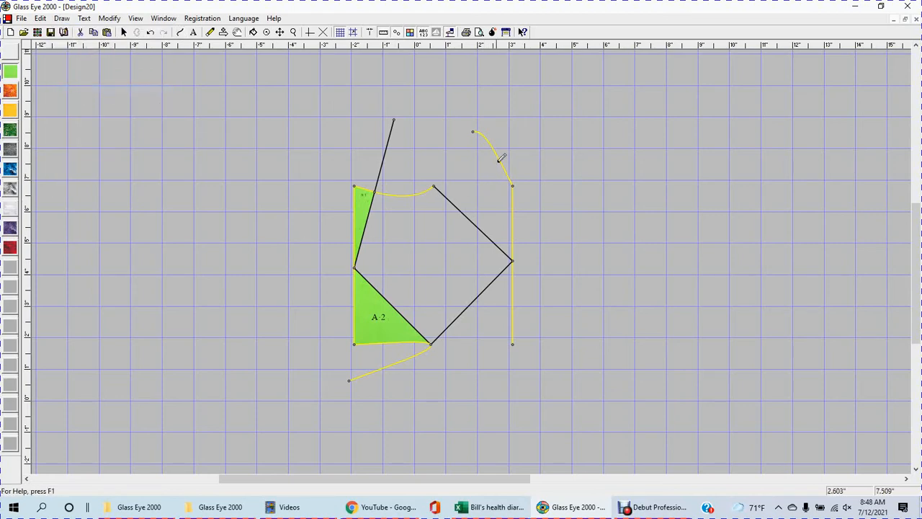
{"action": "left_click", "coordinate": [496, 223]}
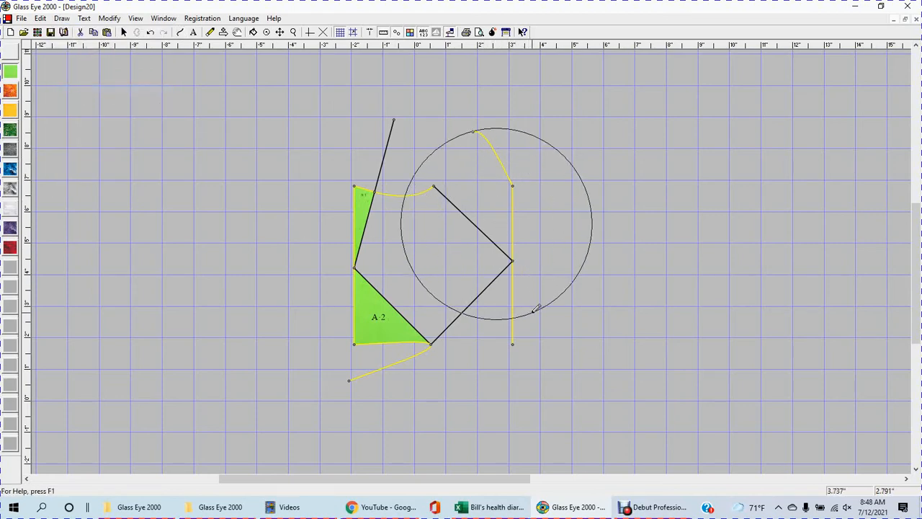
{"action": "left_click", "coordinate": [537, 314]}
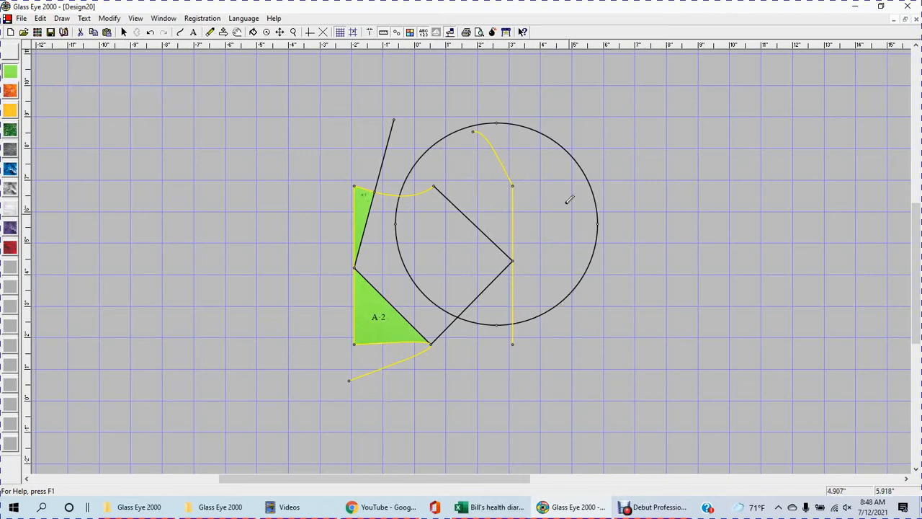
Step: Lighten the second palette colour, match it to Wissmach 568 glass with design code B, and fill the central piece with it
{"action": "double_click", "coordinate": [10, 90]}
{"action": "left_click", "coordinate": [72, 70]}
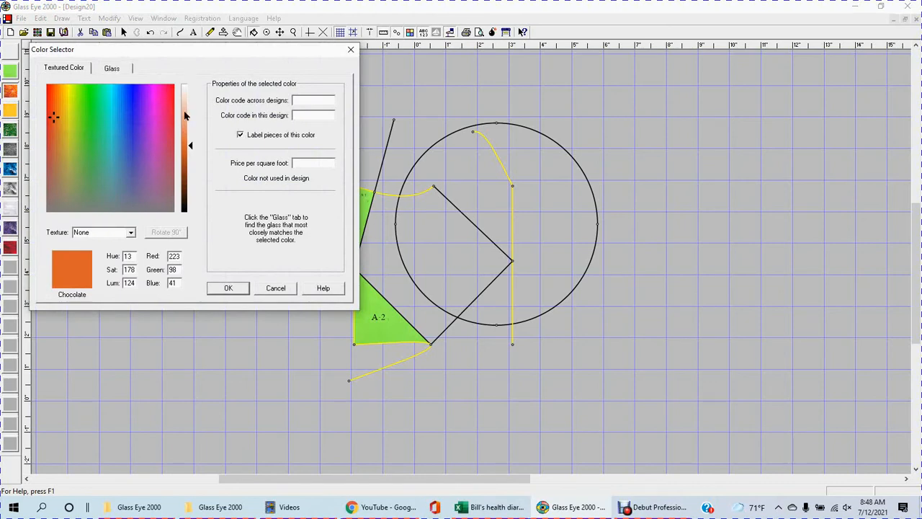
{"action": "left_click", "coordinate": [185, 113]}
{"action": "left_click", "coordinate": [120, 68]}
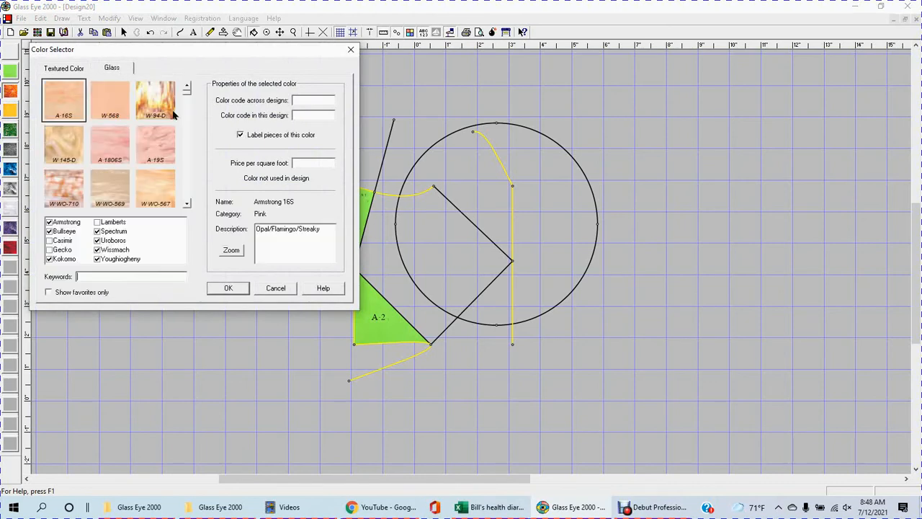
{"action": "left_click", "coordinate": [122, 98]}
{"action": "left_click", "coordinate": [294, 115]}
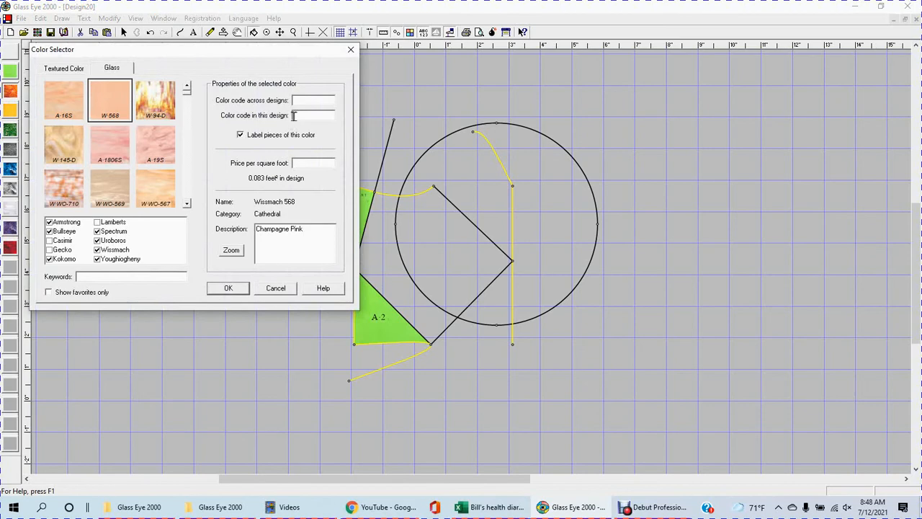
{"action": "type", "text": "B"}
{"action": "left_click", "coordinate": [232, 290]}
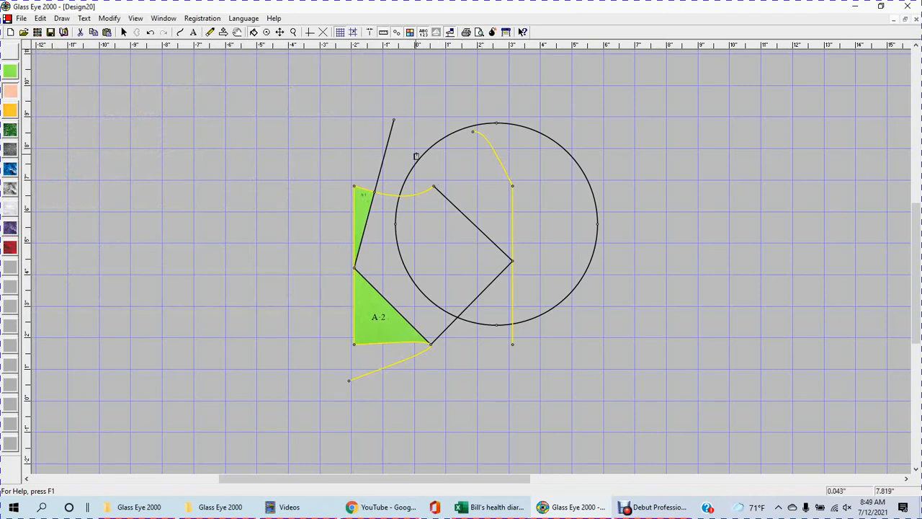
{"action": "left_click", "coordinate": [436, 217]}
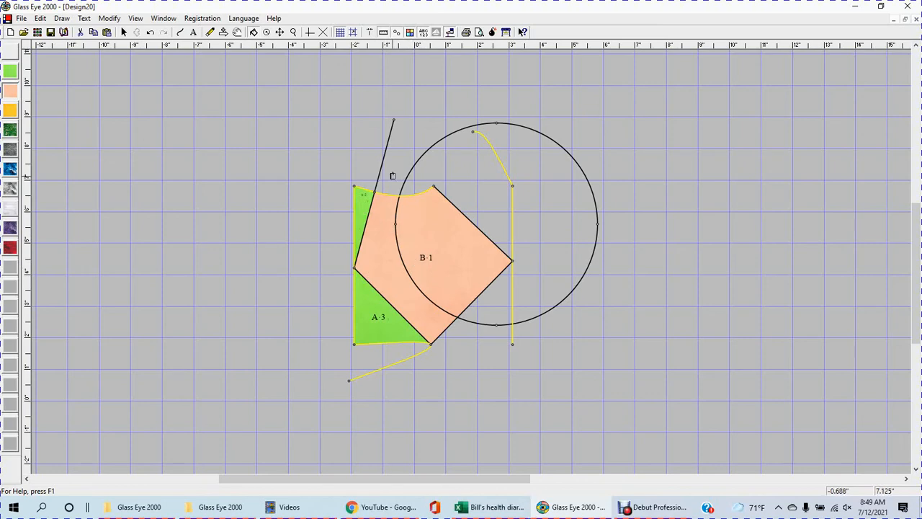
Step: Add knots where the circle crosses the central piece's curved top edge and lower-right line, and fill the part inside the circle with code B glass
{"action": "left_click", "coordinate": [224, 32]}
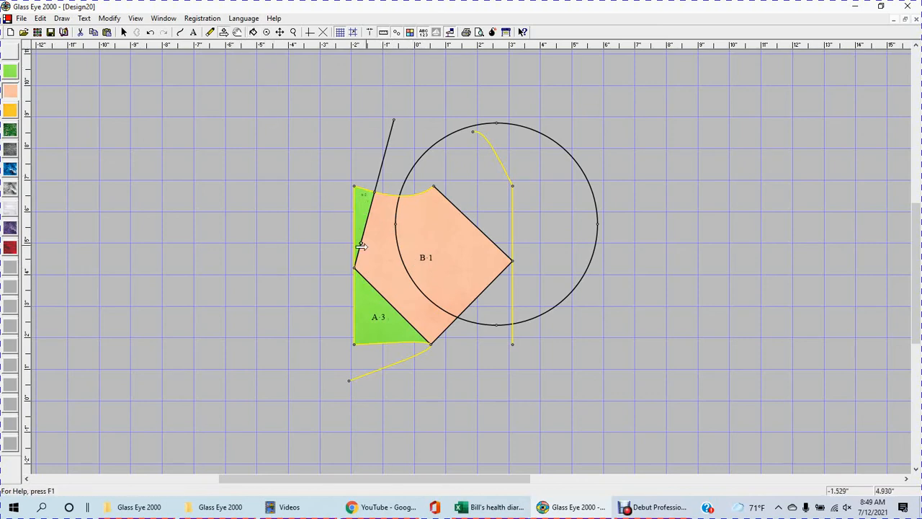
{"action": "left_click", "coordinate": [394, 196]}
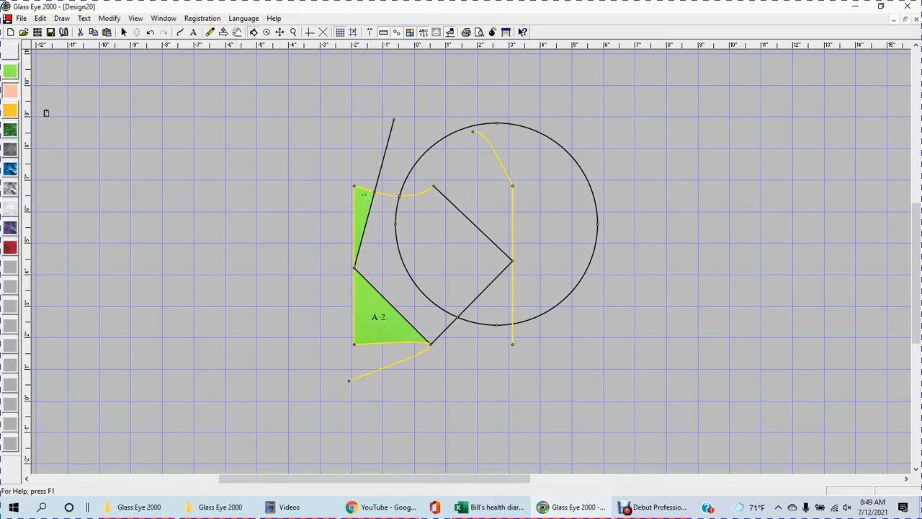
{"action": "left_click", "coordinate": [422, 243]}
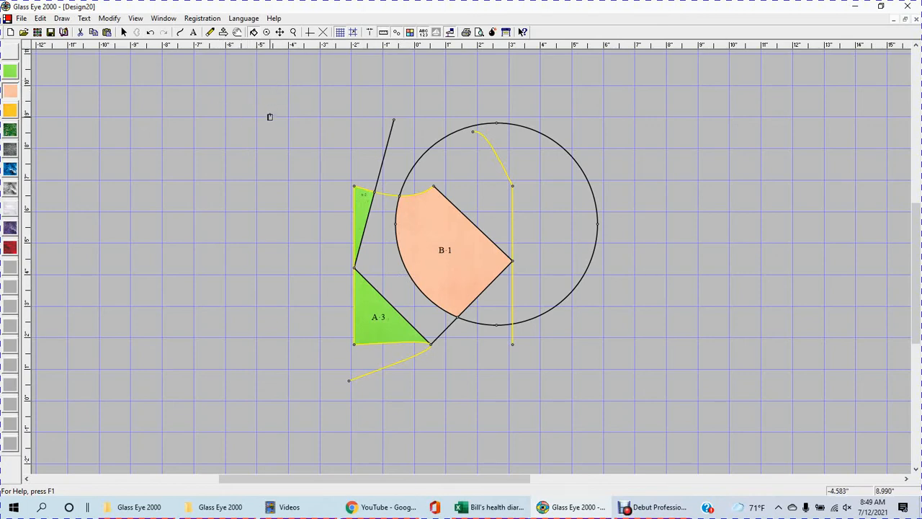
Step: Check the design for missing knots, overlapping lines, unattached knots and very small pieces with Suggest, stepping through every suggestion
{"action": "left_click", "coordinate": [273, 18]}
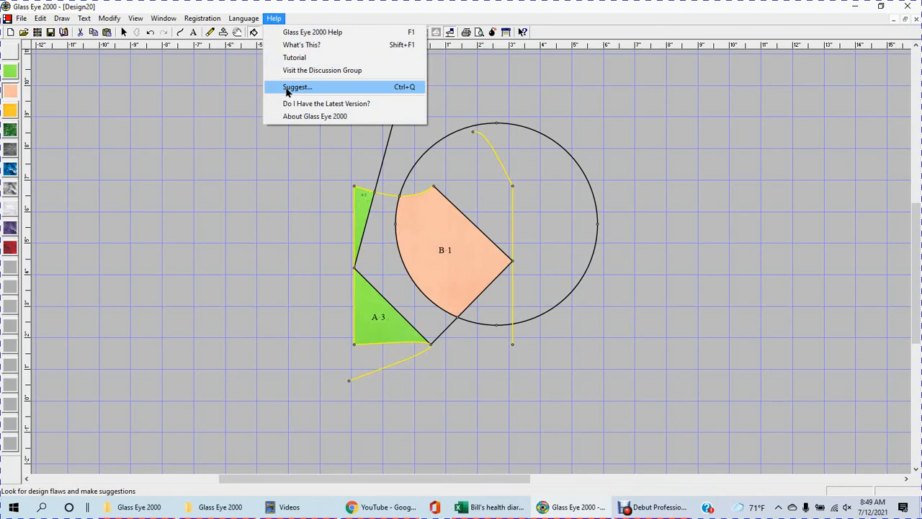
{"action": "left_click", "coordinate": [288, 87]}
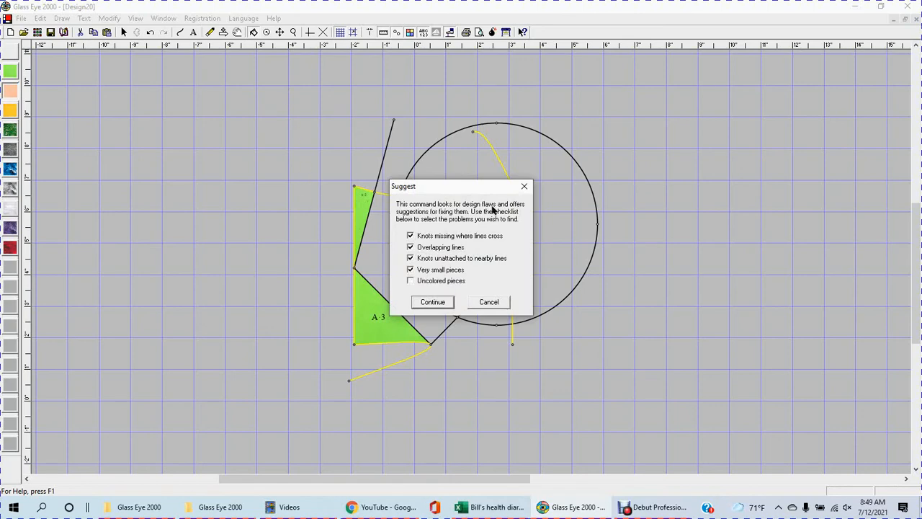
{"action": "left_click_drag", "start_coordinate": [490, 191], "coordinate": [300, 142]}
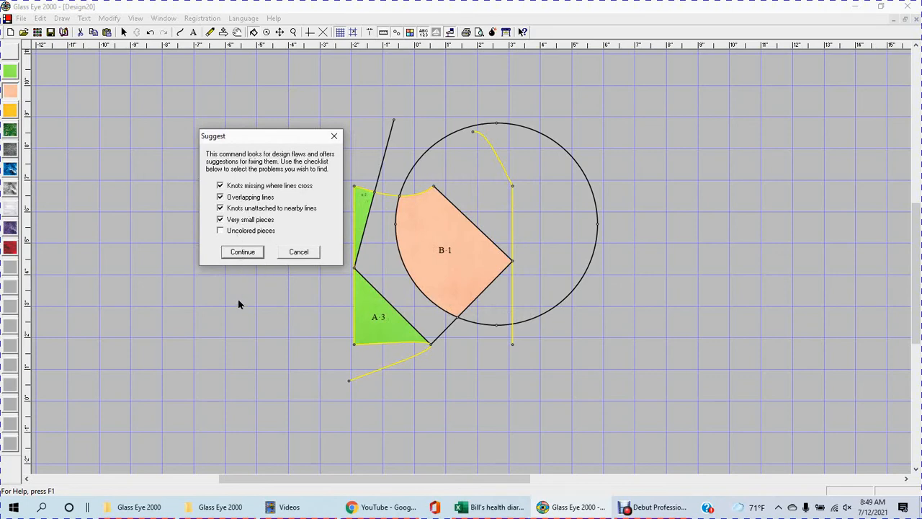
{"action": "left_click", "coordinate": [243, 253]}
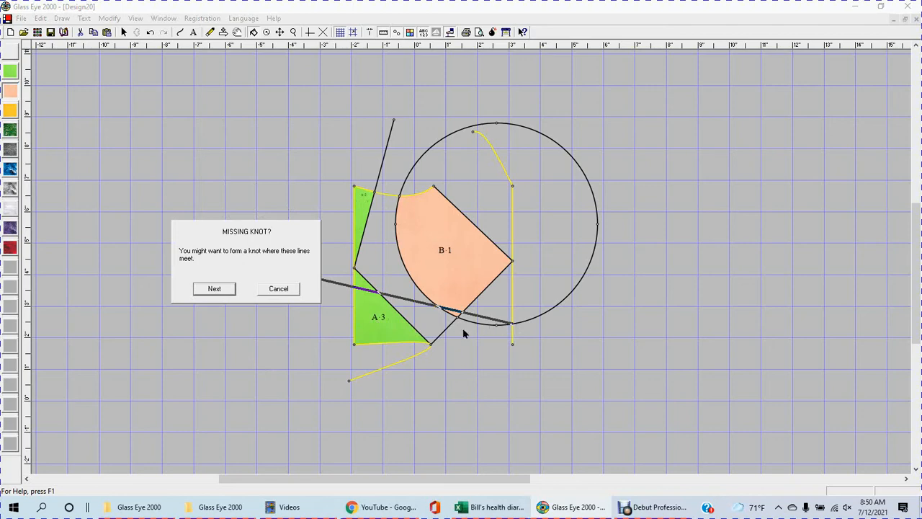
{"action": "left_click", "coordinate": [215, 288]}
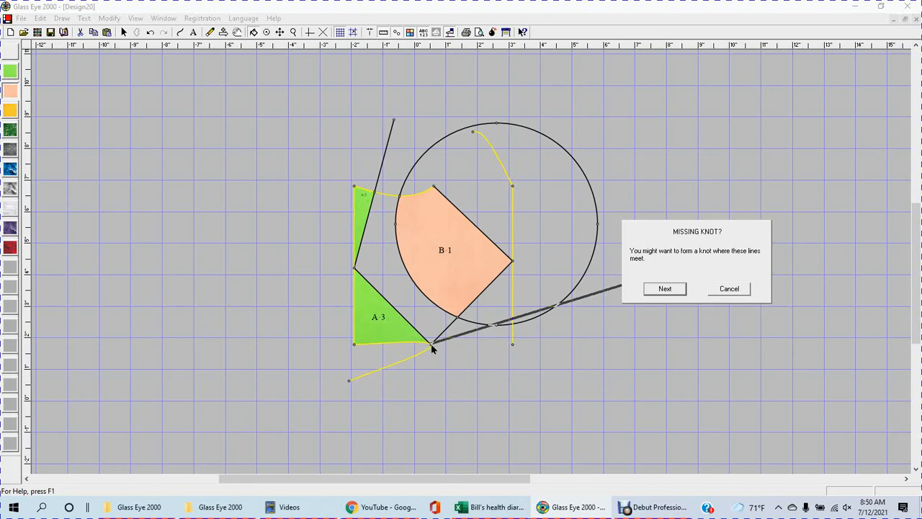
{"action": "left_click", "coordinate": [671, 290]}
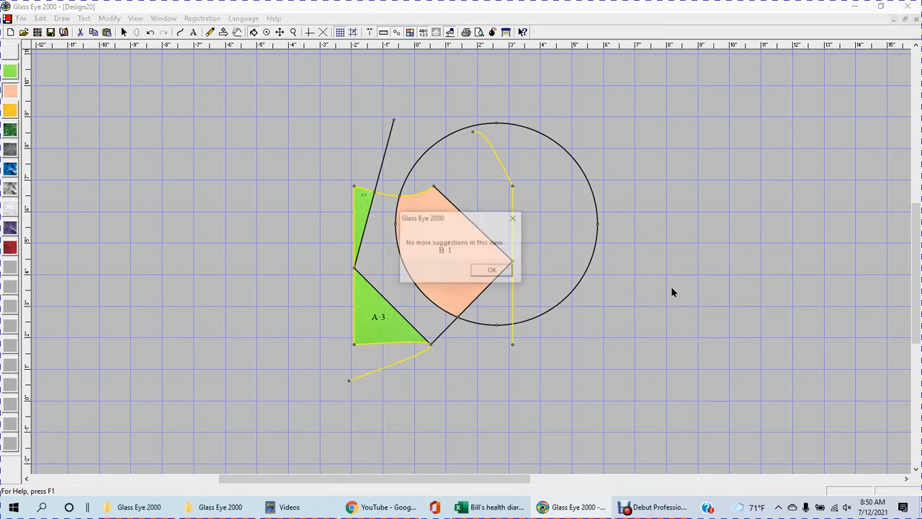
{"action": "left_click", "coordinate": [497, 273]}
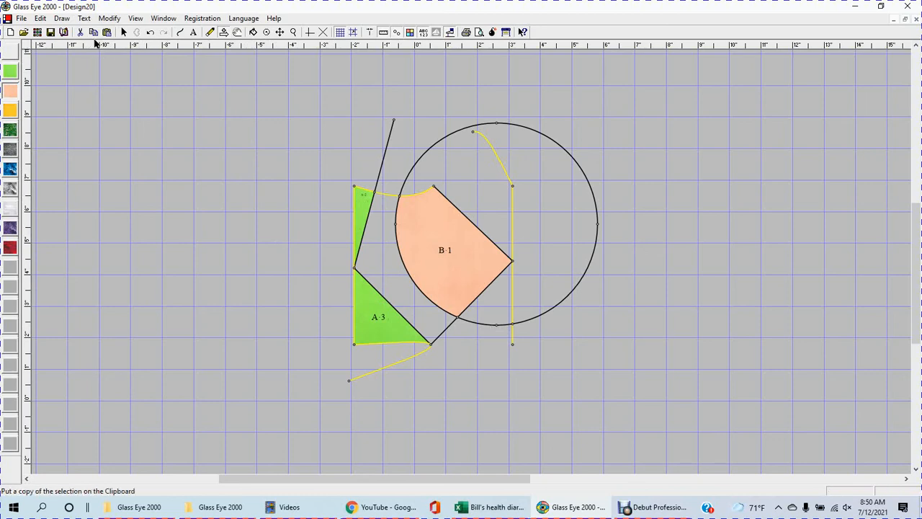
Step: Select the entire design and cut it to clear the drawing area
{"action": "left_click", "coordinate": [45, 17]}
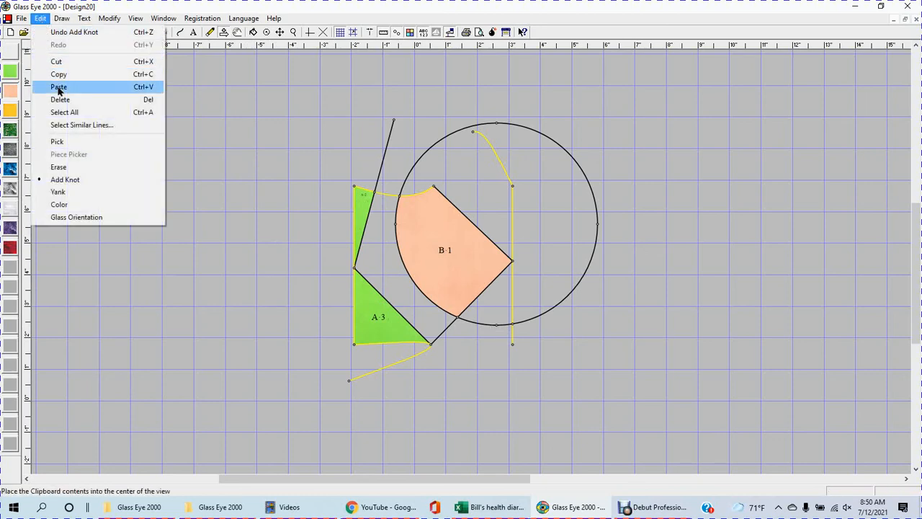
{"action": "left_click", "coordinate": [63, 114]}
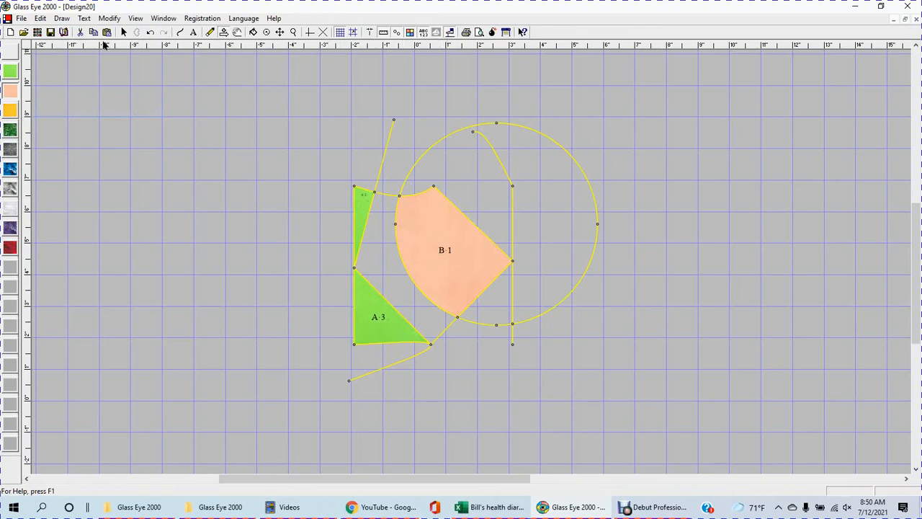
{"action": "left_click", "coordinate": [80, 32]}
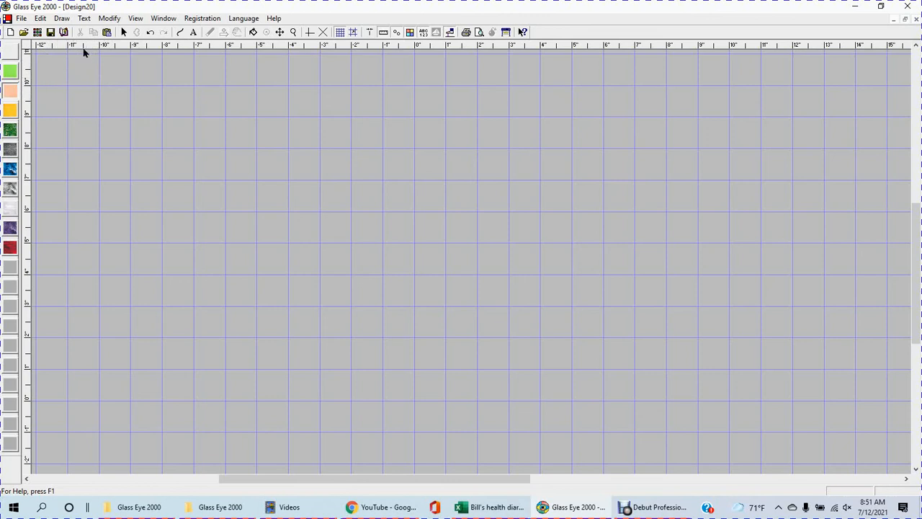
Step: Draw a circle about 5.4 inches in diameter near the middle of the empty grid and fill it with the green code A glass
{"action": "left_click", "coordinate": [62, 19]}
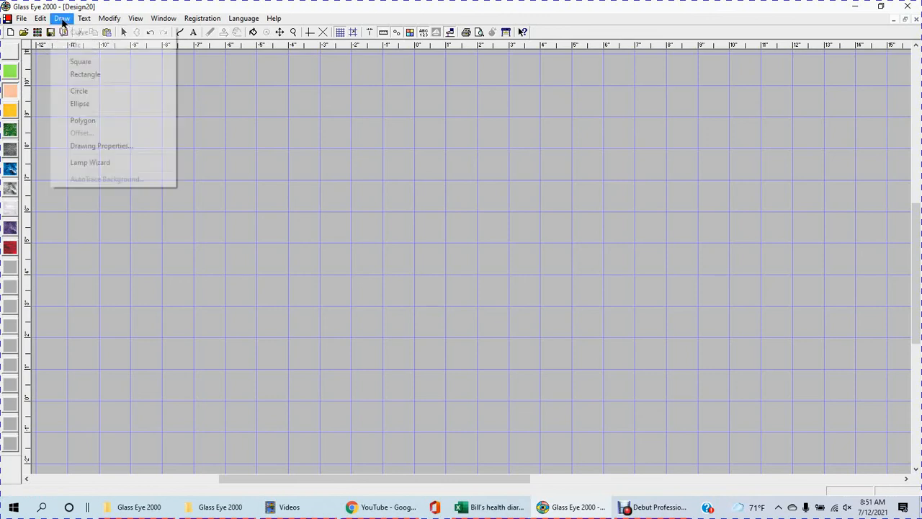
{"action": "left_click", "coordinate": [84, 93]}
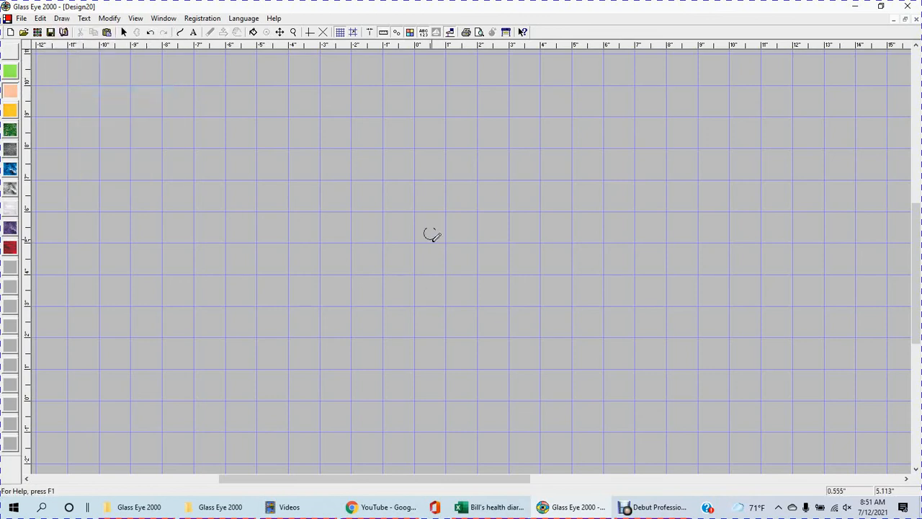
{"action": "left_click_drag", "start_coordinate": [430, 233], "coordinate": [461, 309]}
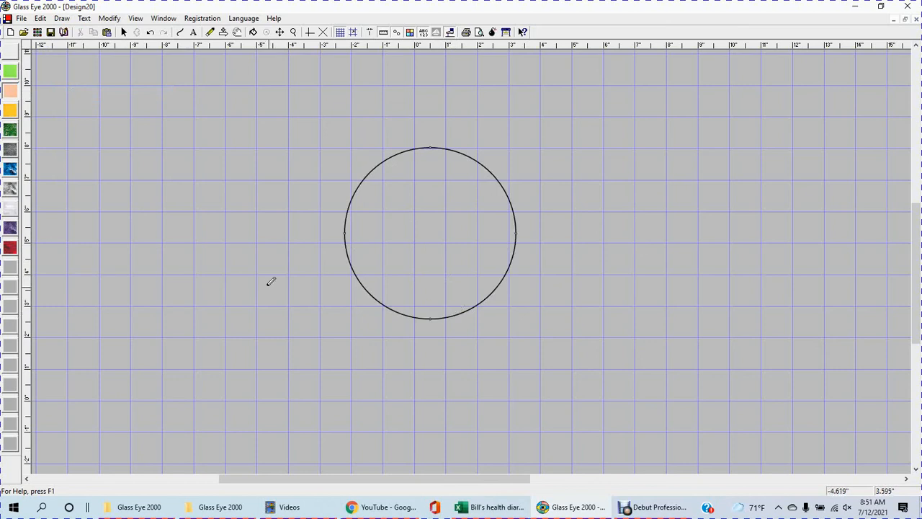
{"action": "left_click", "coordinate": [10, 70]}
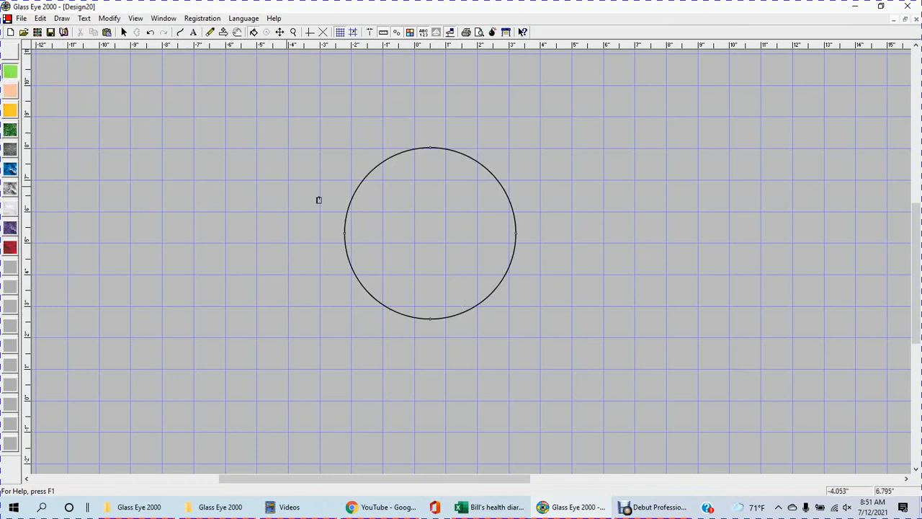
{"action": "left_click", "coordinate": [410, 219]}
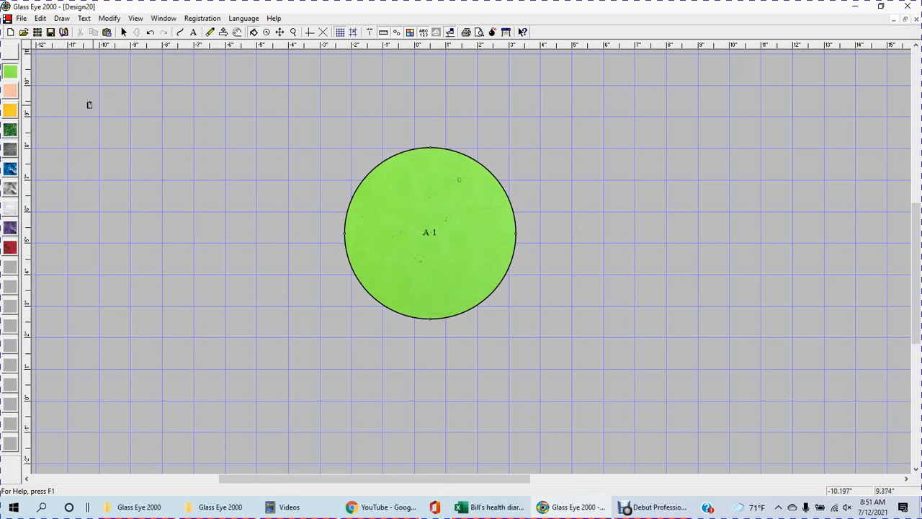
Step: Replace the first palette colour with Kokomo 28LL glass, reassign code A to it, and fill the circle with it
{"action": "double_click", "coordinate": [10, 73]}
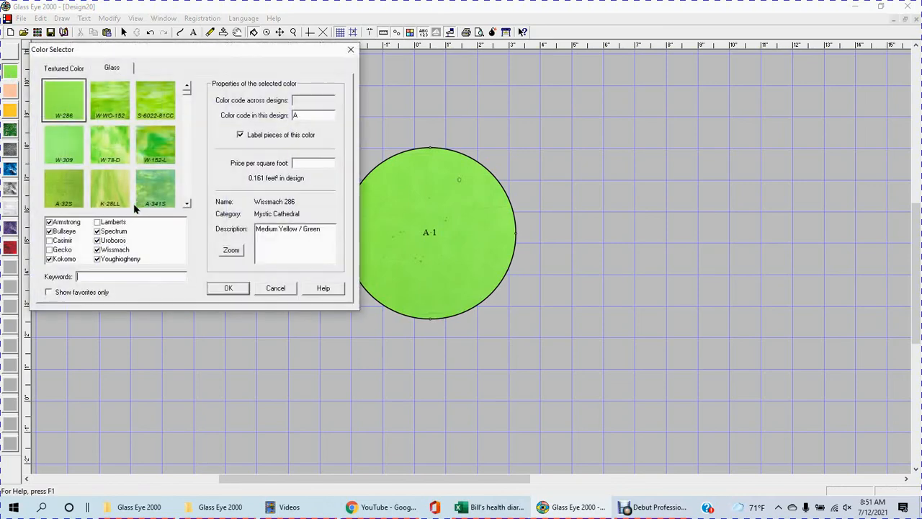
{"action": "left_click", "coordinate": [112, 193]}
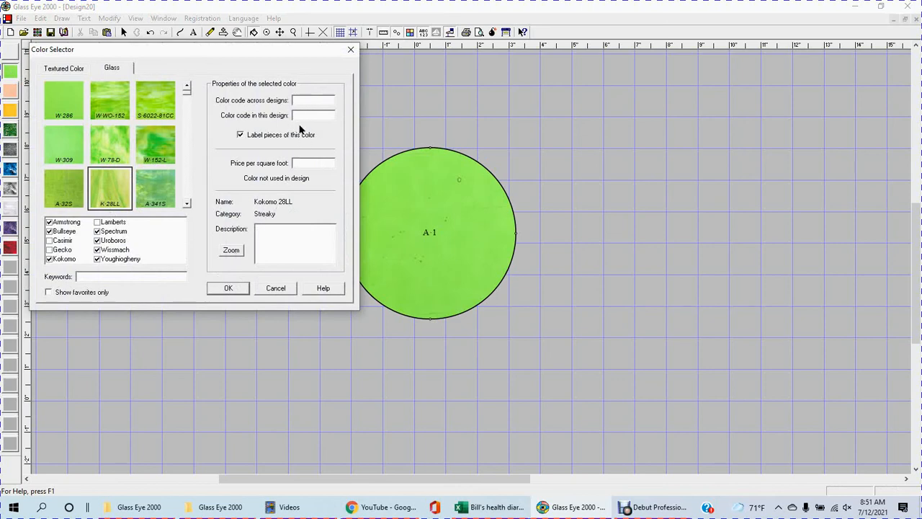
{"action": "type", "text": "A"}
{"action": "left_click", "coordinate": [228, 289]}
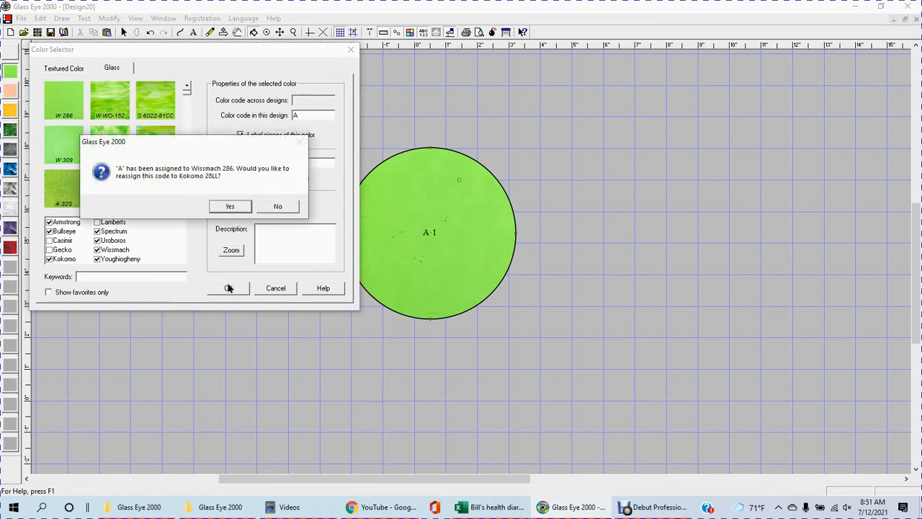
{"action": "left_click", "coordinate": [229, 207]}
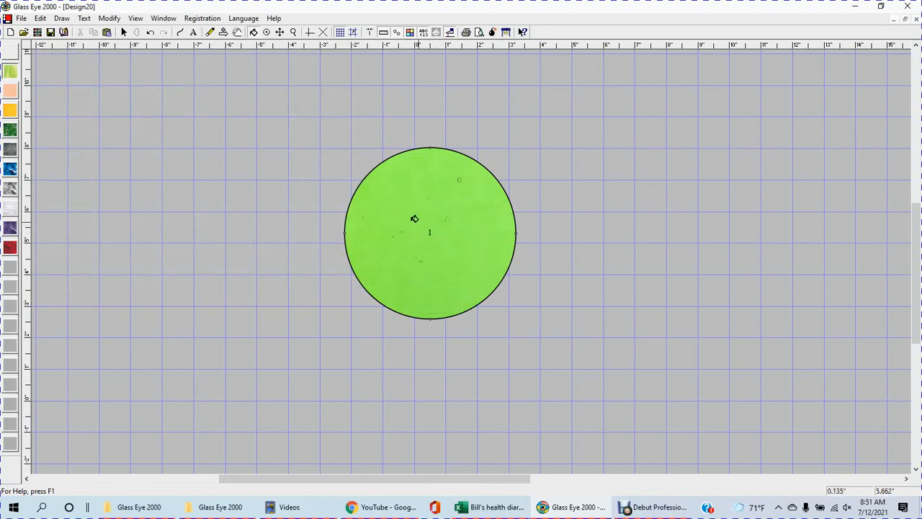
{"action": "left_click", "coordinate": [434, 225]}
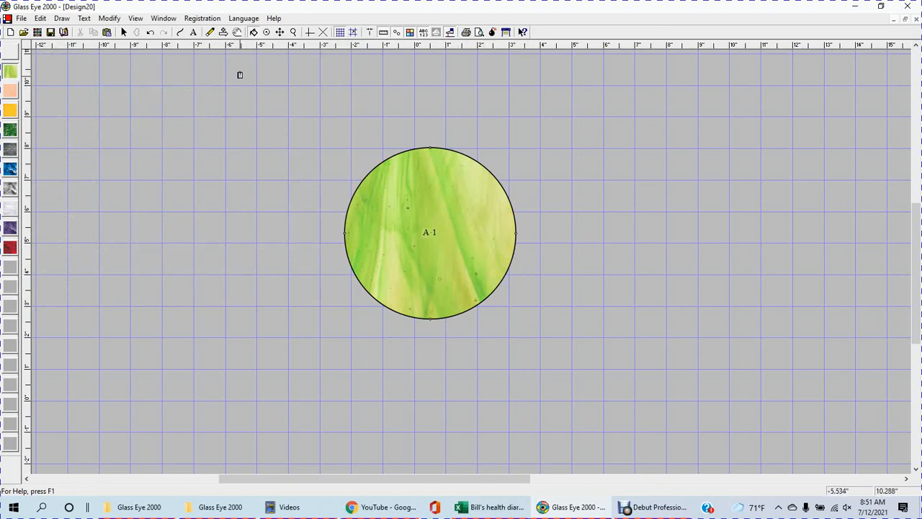
Step: Try to reposition the streaky glass texture inside the circle
{"action": "left_click", "coordinate": [266, 32]}
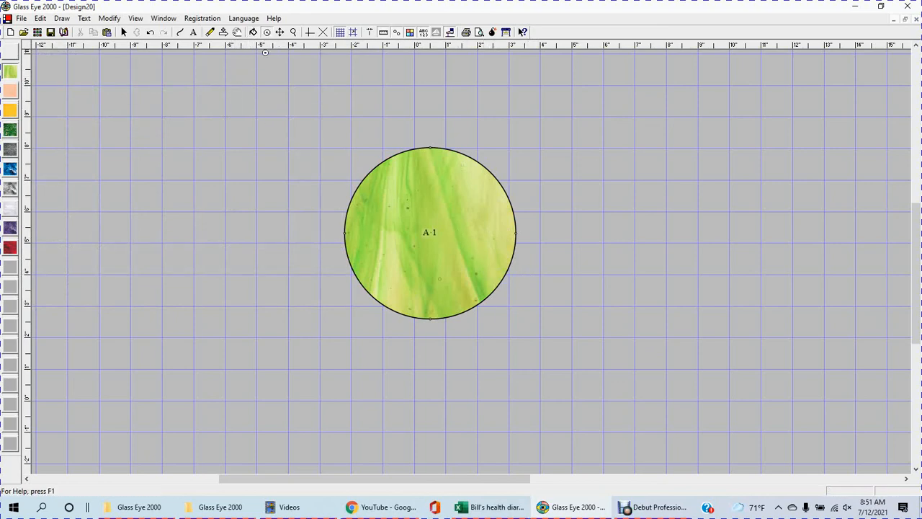
{"action": "left_click", "coordinate": [416, 234]}
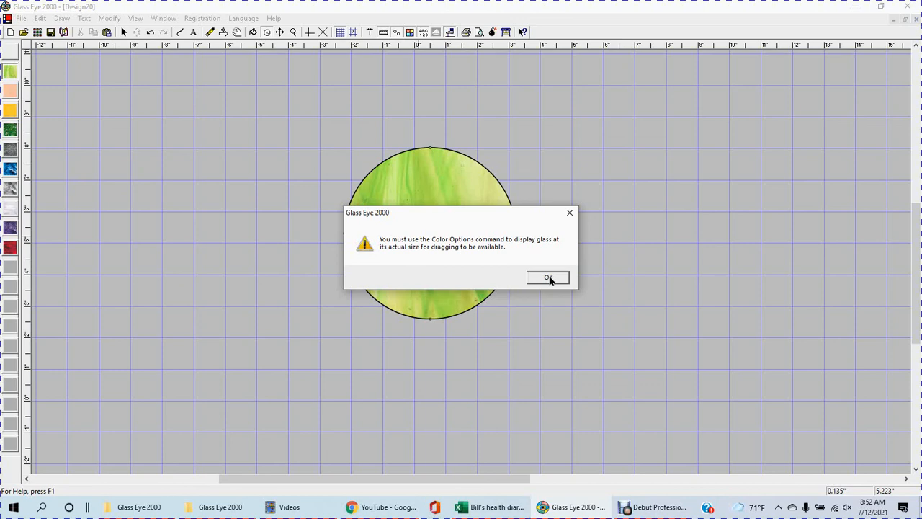
{"action": "left_click", "coordinate": [570, 213]}
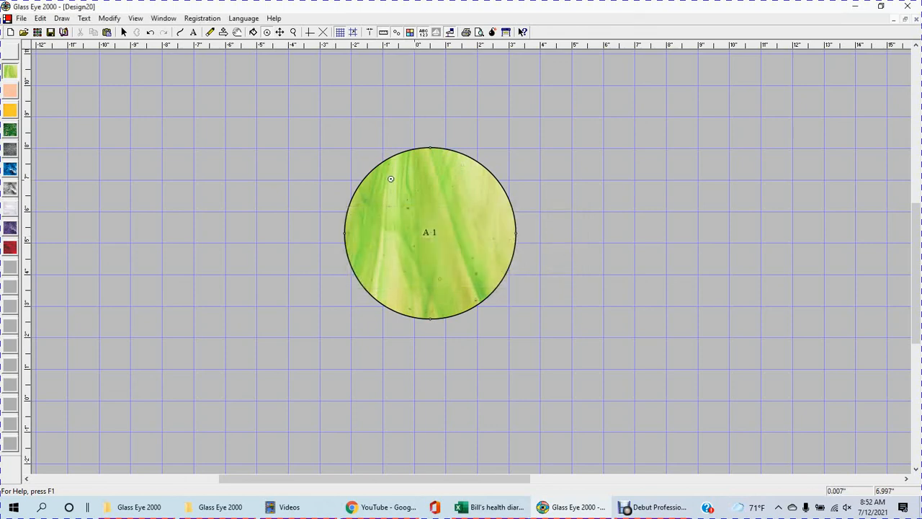
Step: Examine the enlarged Kokomo 28LL glass sample with its width, direction and transparency settings, and leave the Color Selector without changes
{"action": "double_click", "coordinate": [12, 75]}
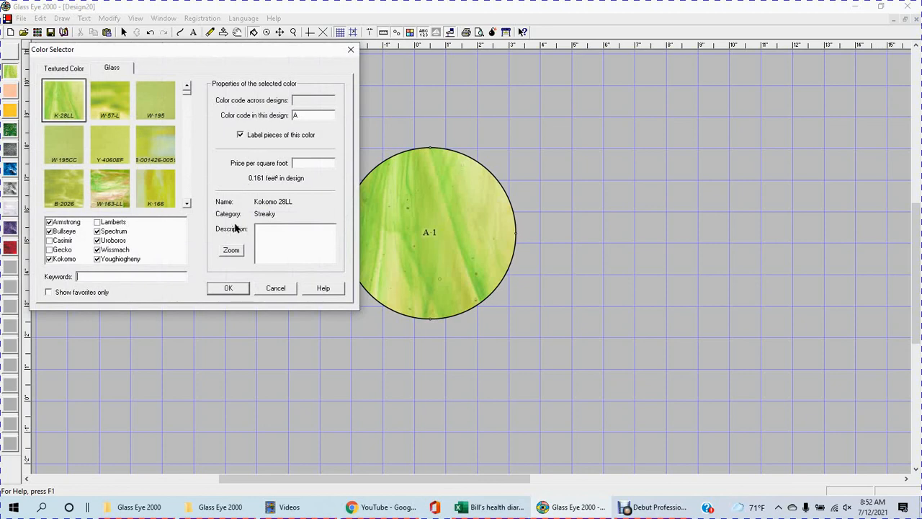
{"action": "left_click", "coordinate": [231, 252]}
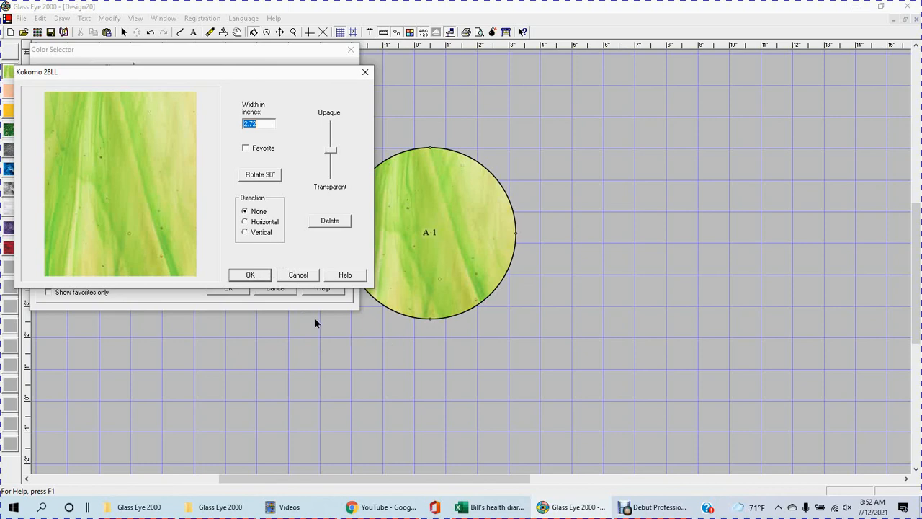
{"action": "left_click", "coordinate": [250, 275]}
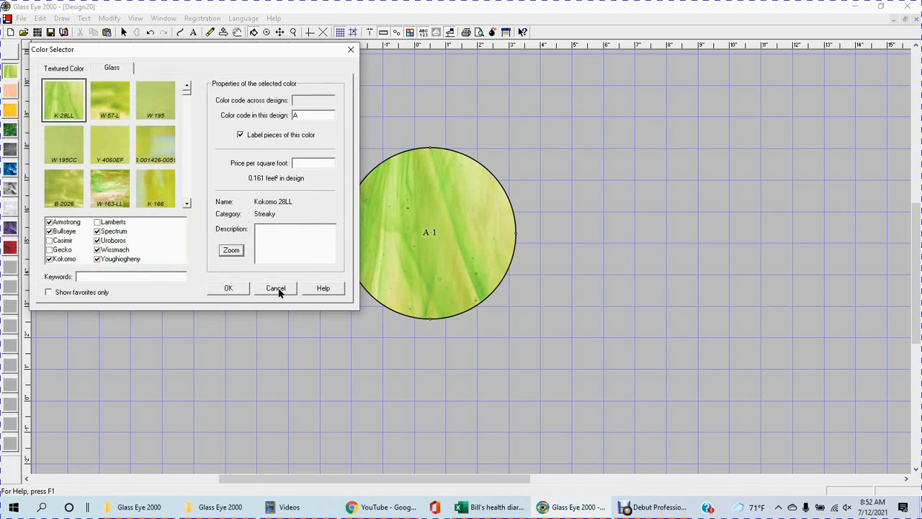
{"action": "left_click", "coordinate": [276, 289]}
Step: Select the whole circle and delete it from the drawing area
{"action": "left_click", "coordinate": [123, 31]}
{"action": "left_click_drag", "start_coordinate": [318, 103], "coordinate": [576, 362]}
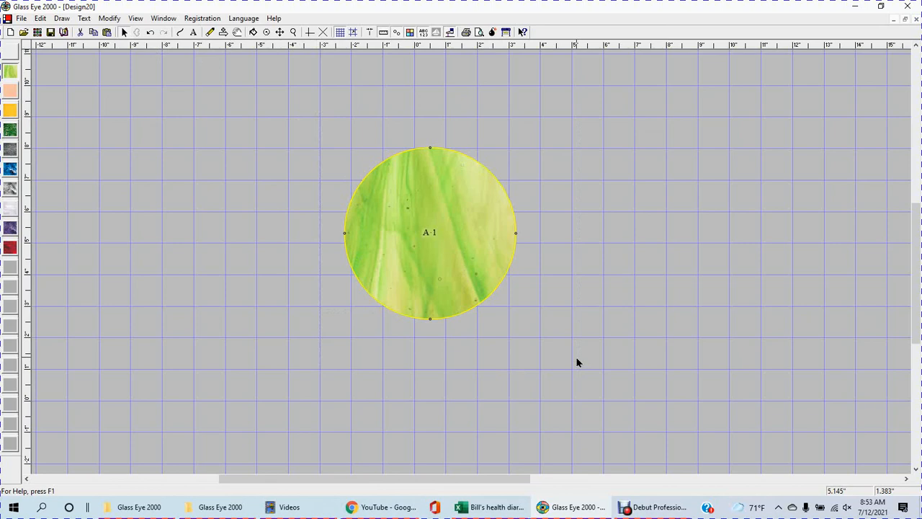
{"action": "key", "text": "Delete"}
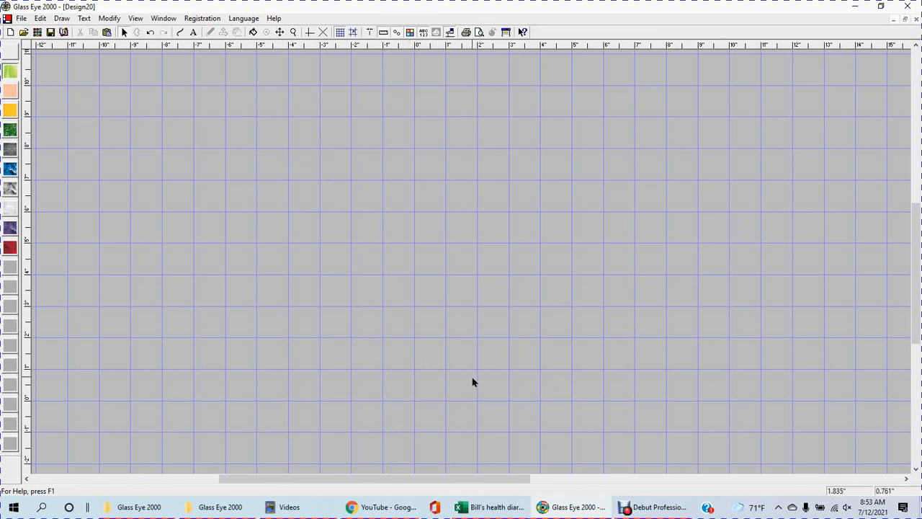
{"action": "left_click", "coordinate": [650, 509]}
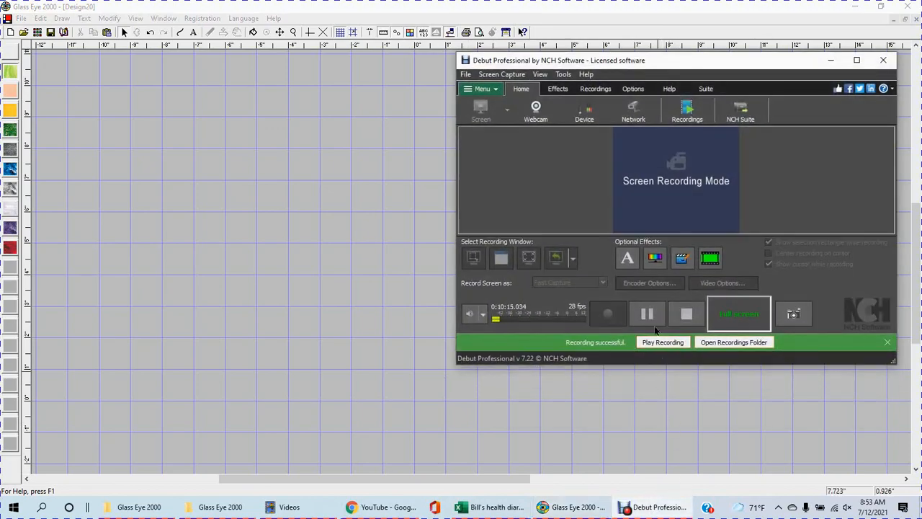